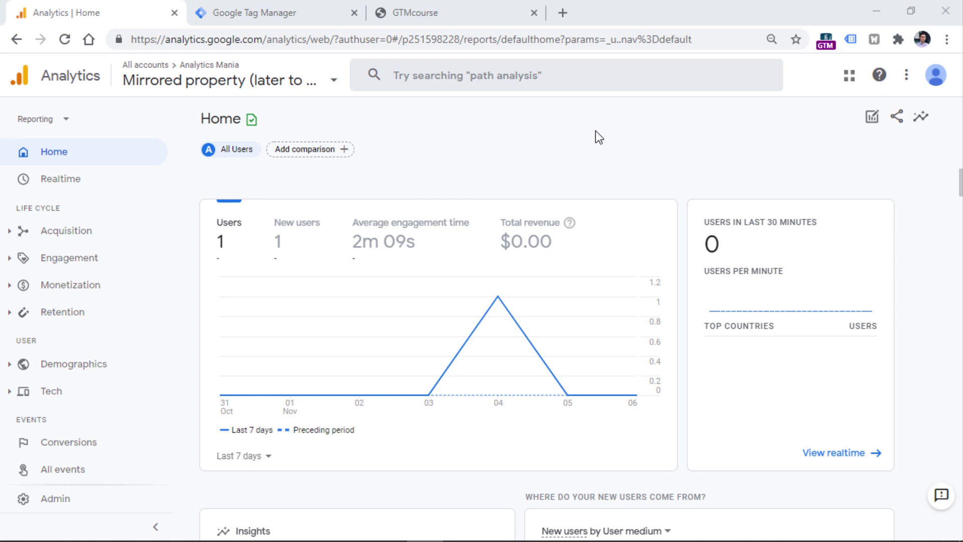
Step: Open Admin for the Mirrored property and look over the Create Property form without finishing it
{"action": "left_click", "coordinate": [55, 499]}
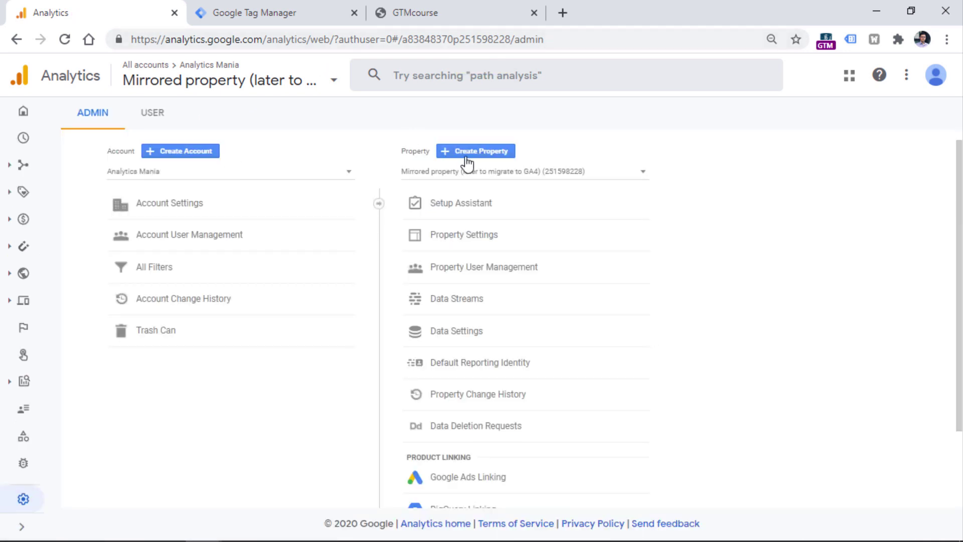
{"action": "left_click", "coordinate": [484, 152]}
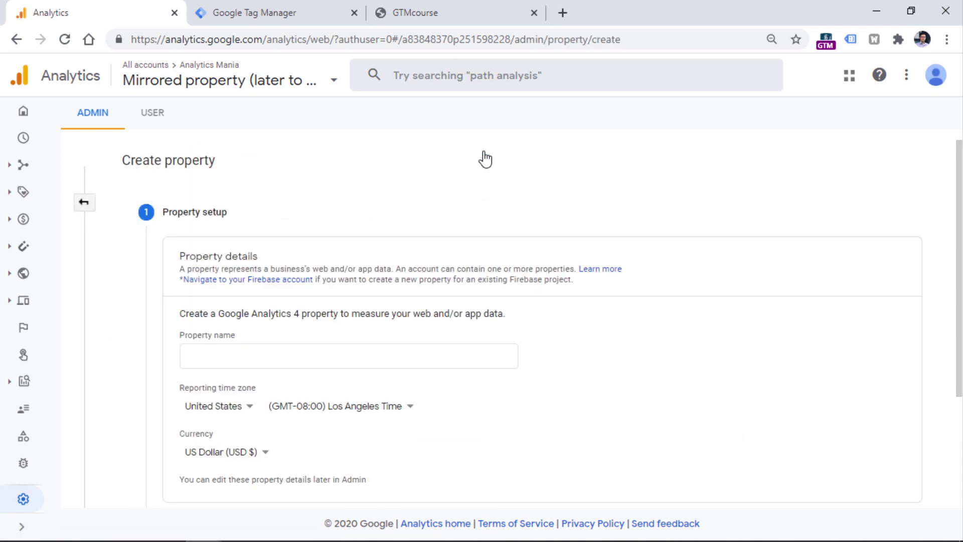
{"action": "left_click_drag", "start_coordinate": [958, 210], "coordinate": [939, 266]}
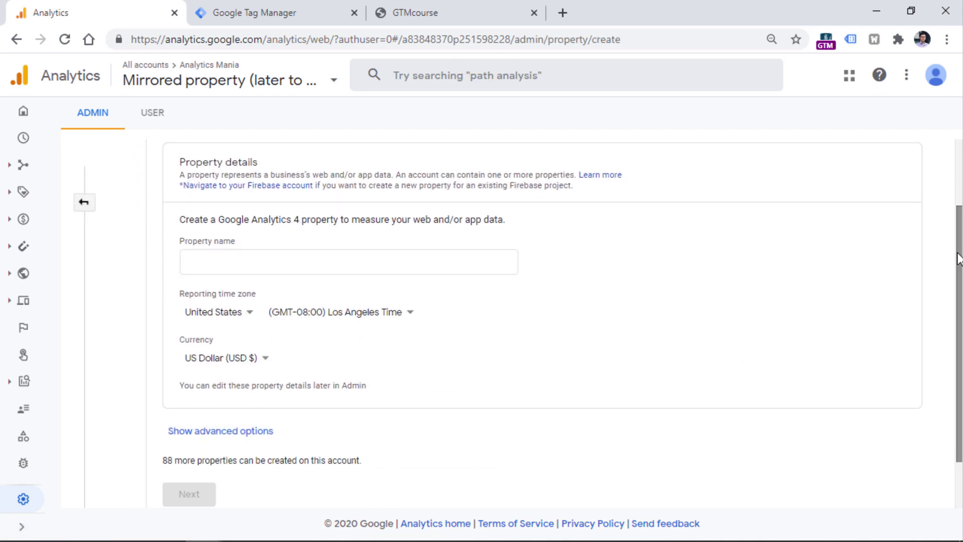
{"action": "left_click", "coordinate": [352, 258]}
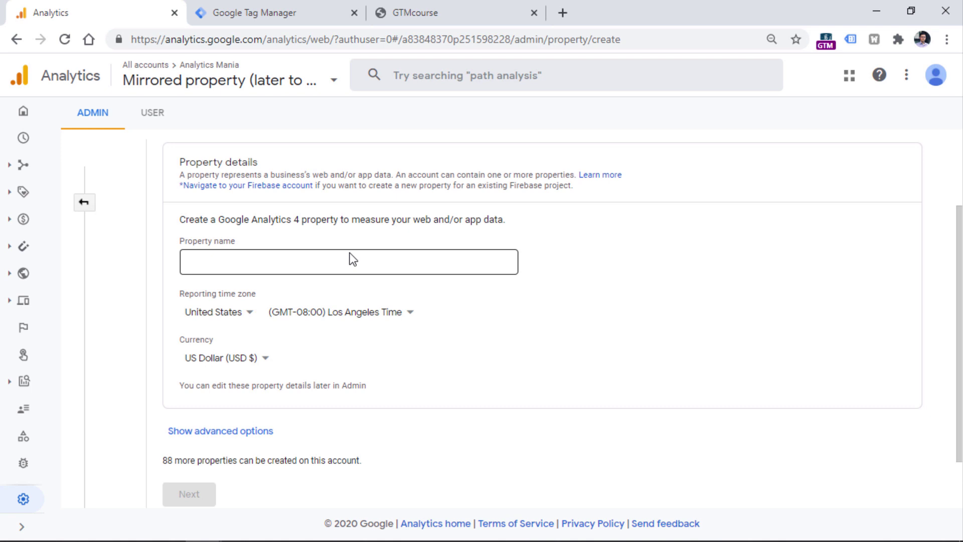
{"action": "left_click", "coordinate": [474, 315]}
{"action": "scroll", "coordinate": [190, 448], "scroll_direction": "down", "scroll_amount": 2}
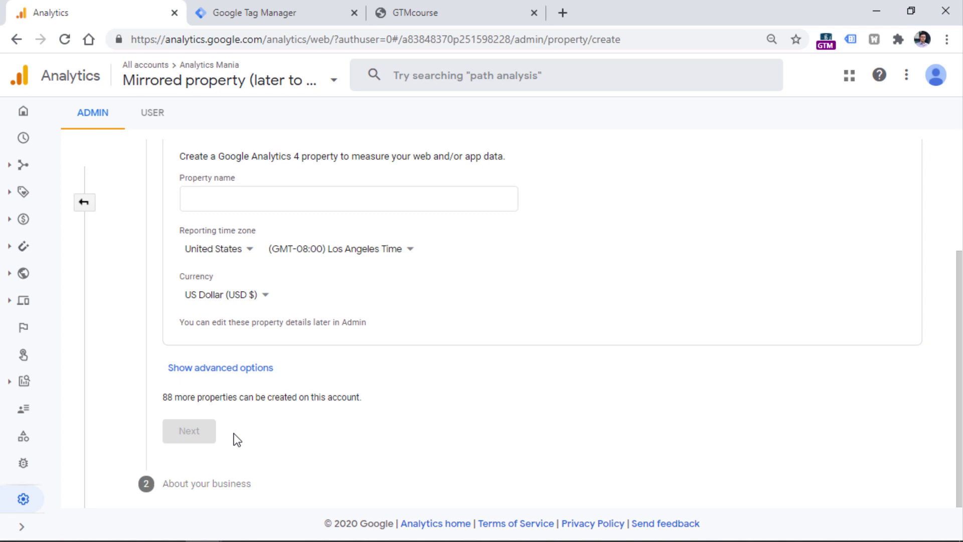
{"action": "scroll", "coordinate": [243, 428], "scroll_direction": "up", "scroll_amount": 1}
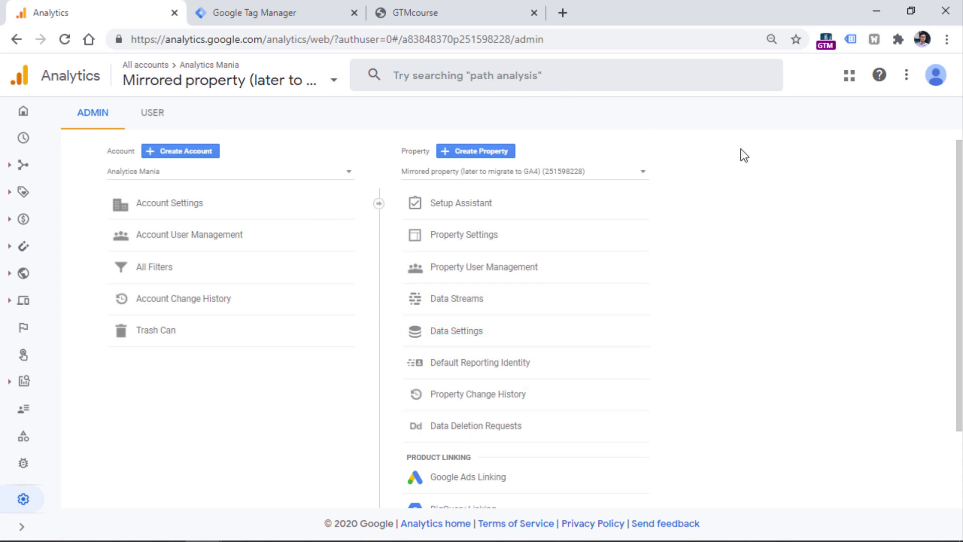
Step: Open the Testing GA4 property's Data Streams setup page in a new tab
{"action": "left_click", "coordinate": [465, 303]}
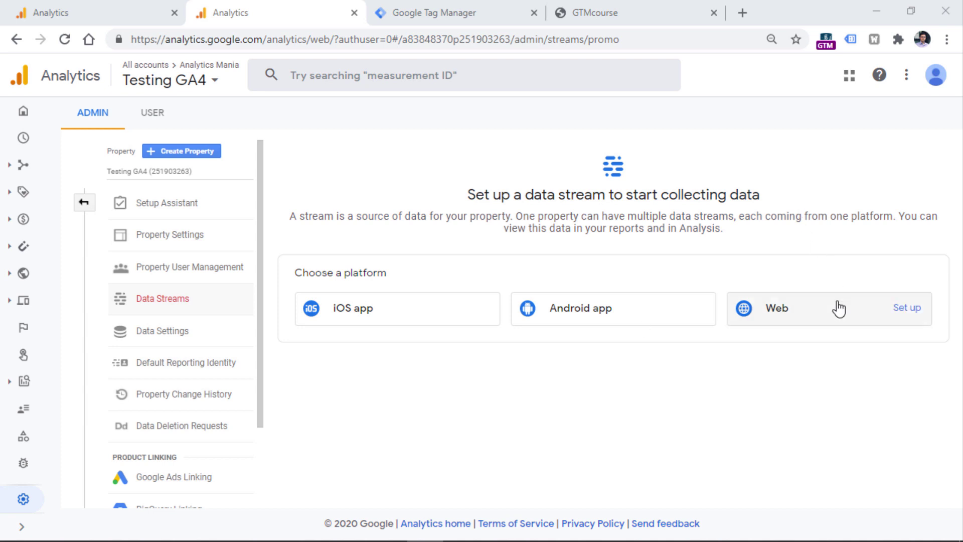
{"action": "left_click", "coordinate": [825, 318]}
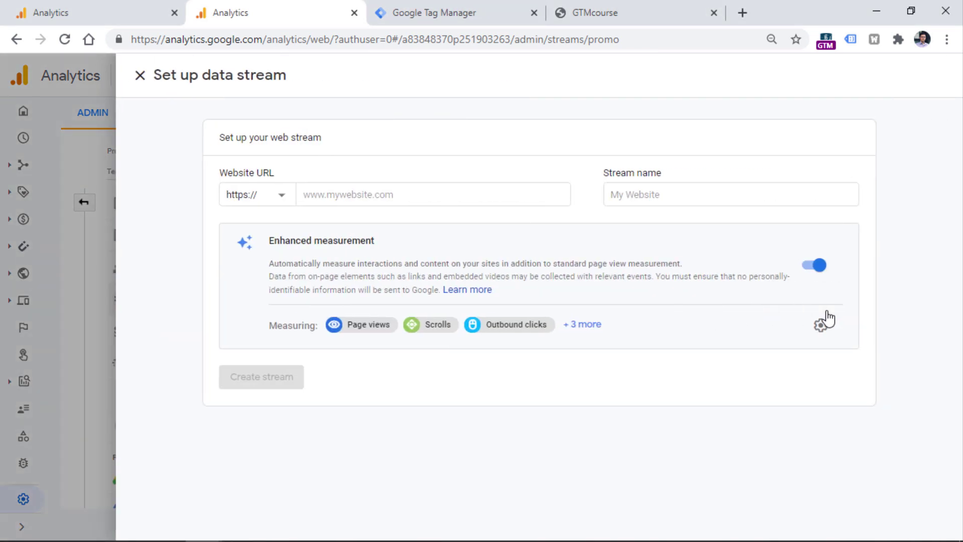
{"action": "left_click", "coordinate": [380, 193]}
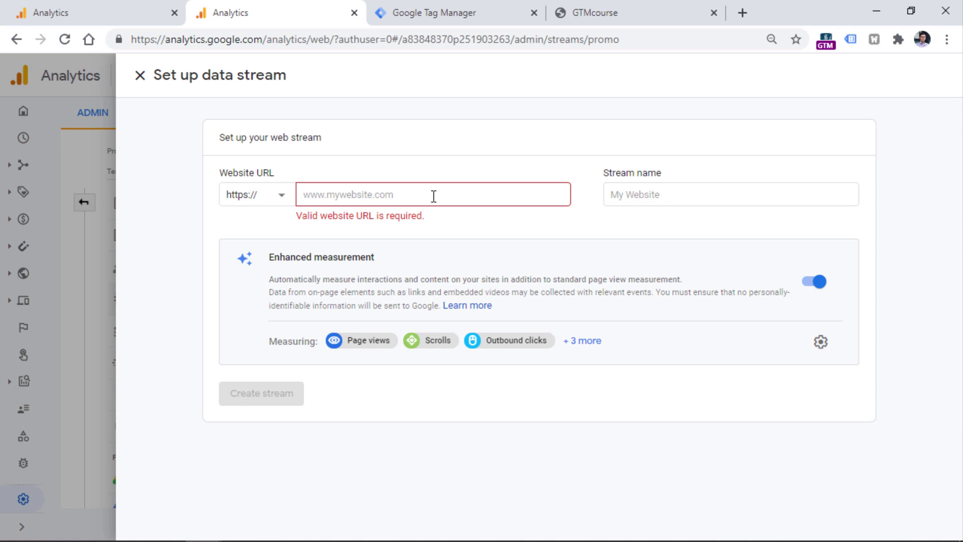
{"action": "type", "text": "www.mywebsite.com"}
{"action": "left_click", "coordinate": [697, 191]}
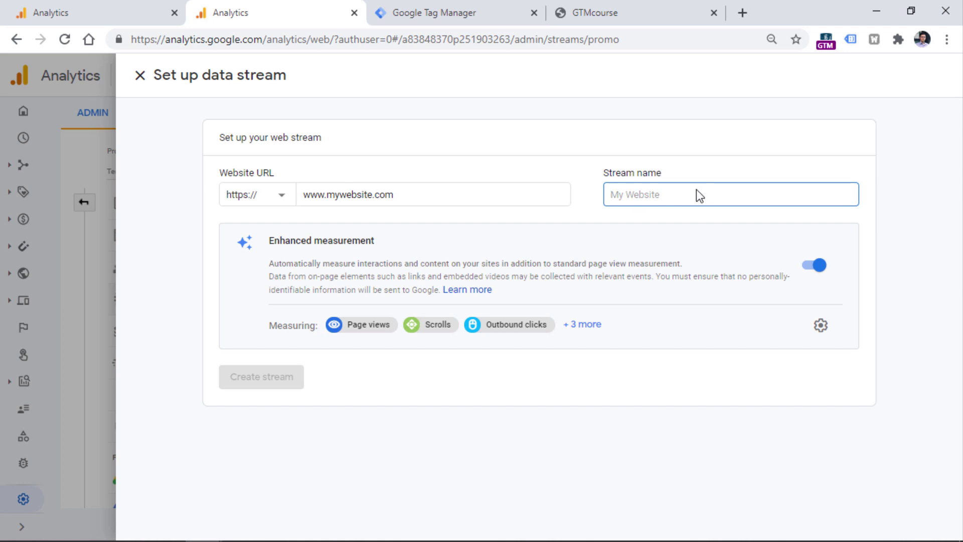
{"action": "type", "text": "My website"}
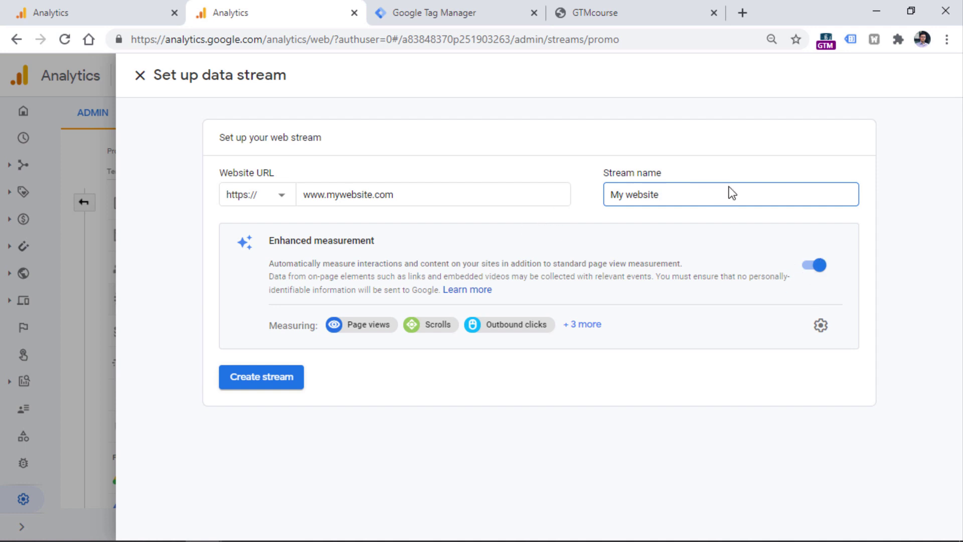
{"action": "left_click", "coordinate": [582, 327]}
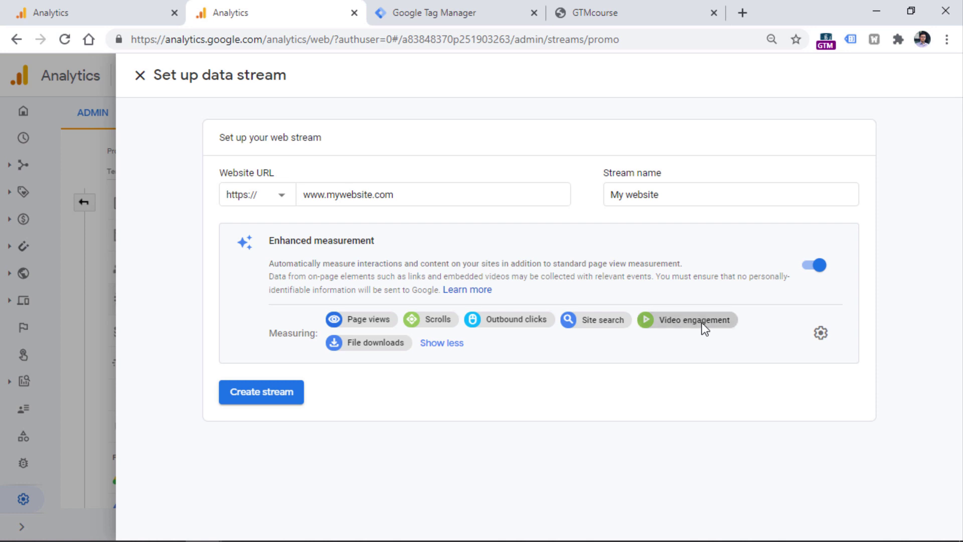
{"action": "left_click", "coordinate": [265, 393]}
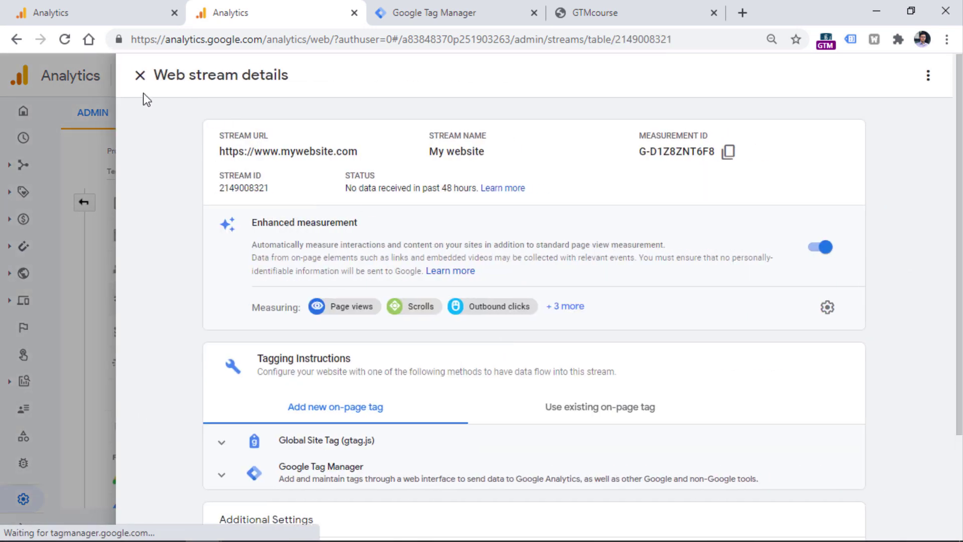
Step: Return to the Mirrored property, open its analyticsmania.com web stream and copy the Measurement ID
{"action": "left_click", "coordinate": [140, 75]}
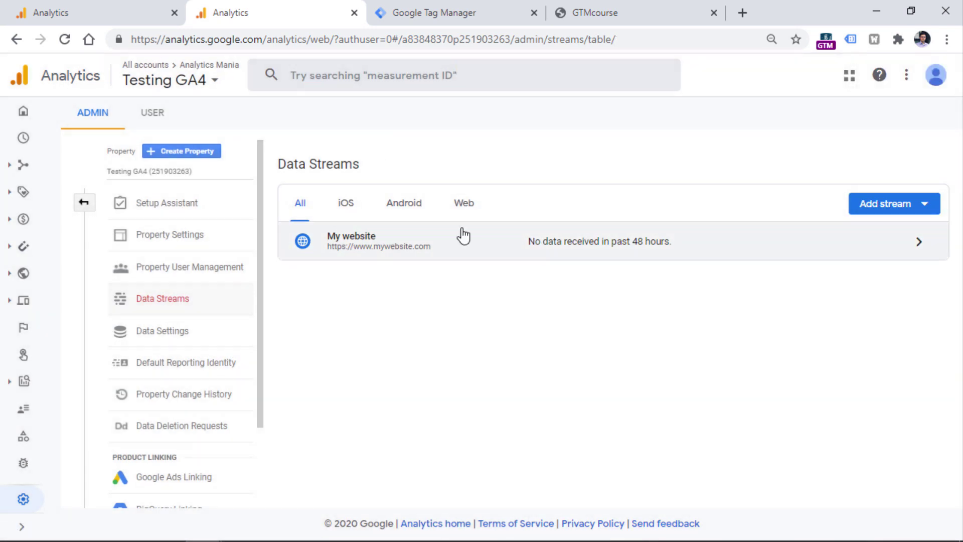
{"action": "left_click", "coordinate": [354, 12]}
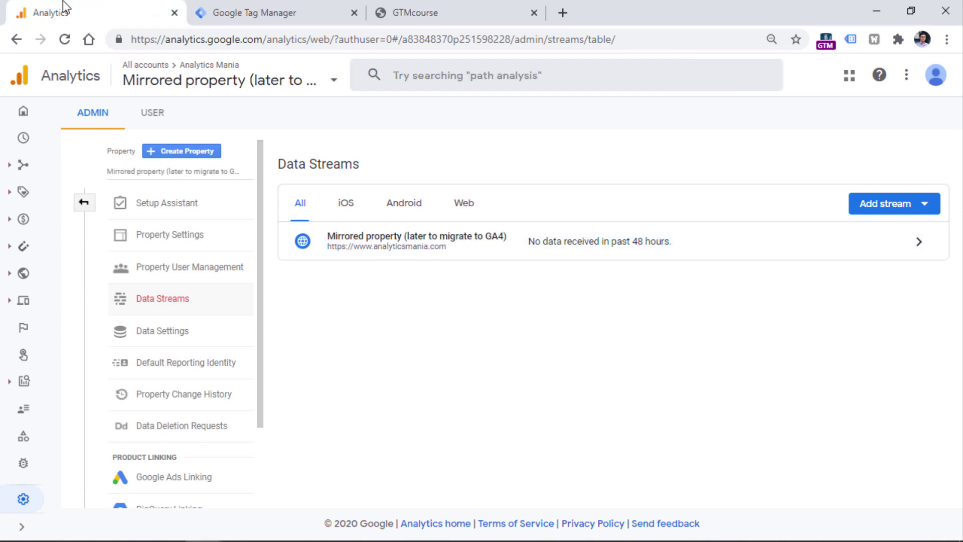
{"action": "left_click", "coordinate": [423, 252]}
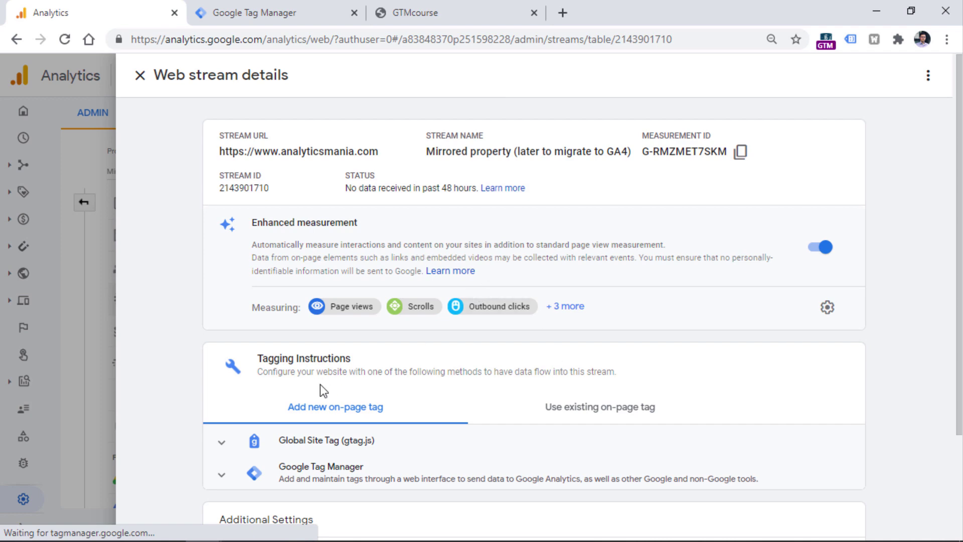
{"action": "scroll", "coordinate": [318, 385], "scroll_direction": "down", "scroll_amount": 3}
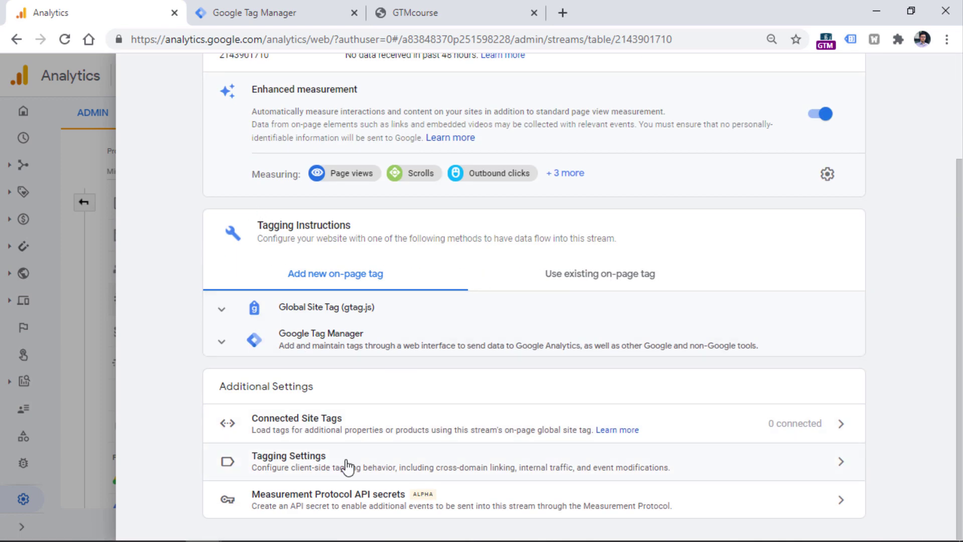
{"action": "scroll", "coordinate": [350, 440], "scroll_direction": "up", "scroll_amount": 3}
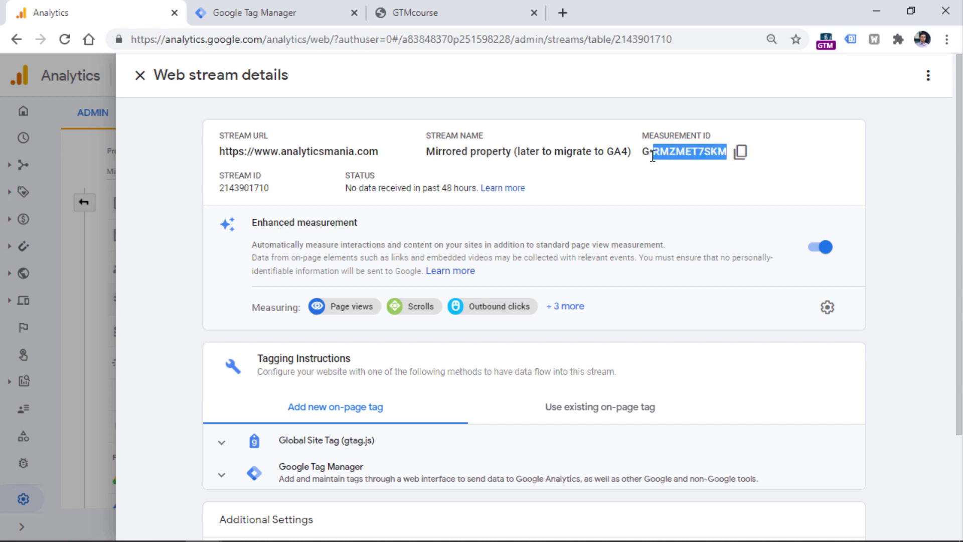
{"action": "left_click_drag", "start_coordinate": [650, 156], "coordinate": [644, 155]}
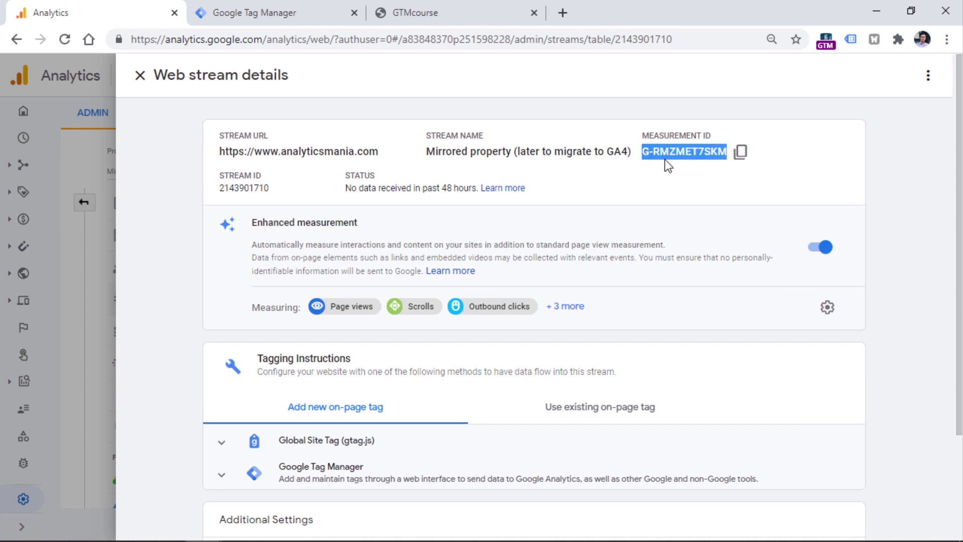
{"action": "left_click", "coordinate": [690, 150]}
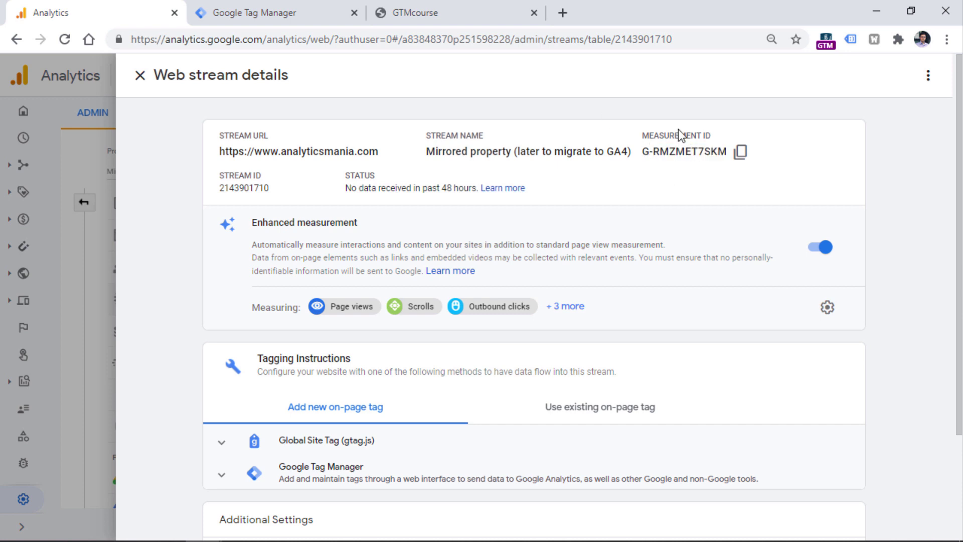
{"action": "left_click", "coordinate": [742, 155]}
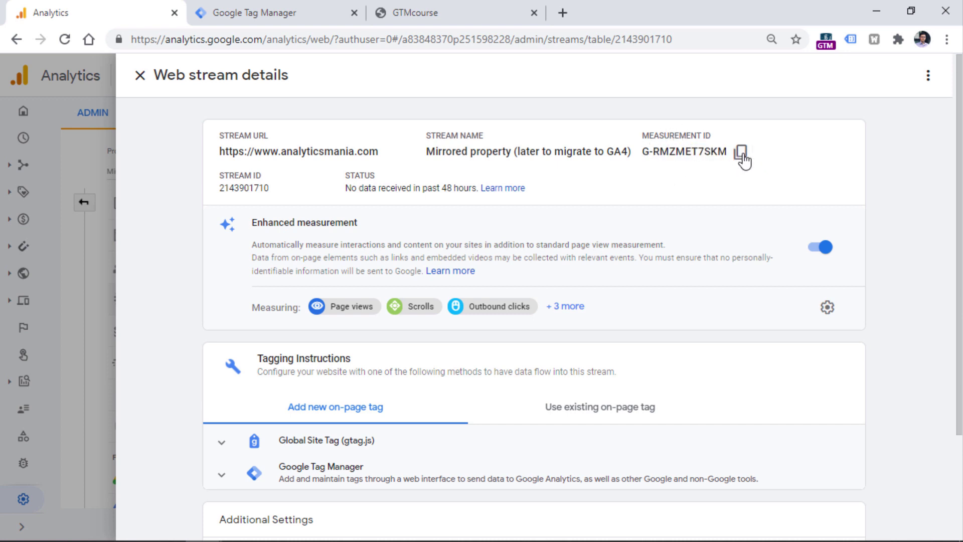
Step: Start a new tag from the Tags list in Google Tag Manager
{"action": "left_click", "coordinate": [255, 11]}
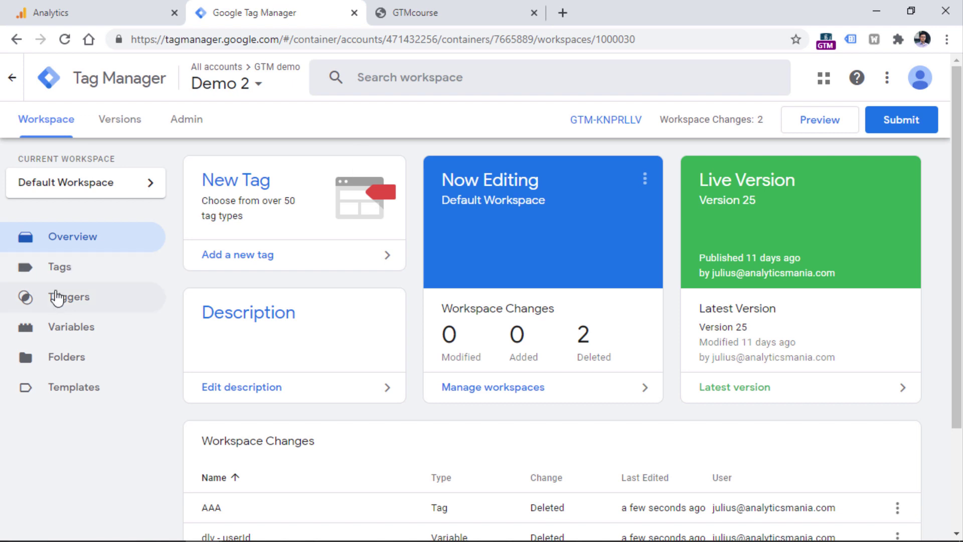
{"action": "left_click", "coordinate": [69, 272]}
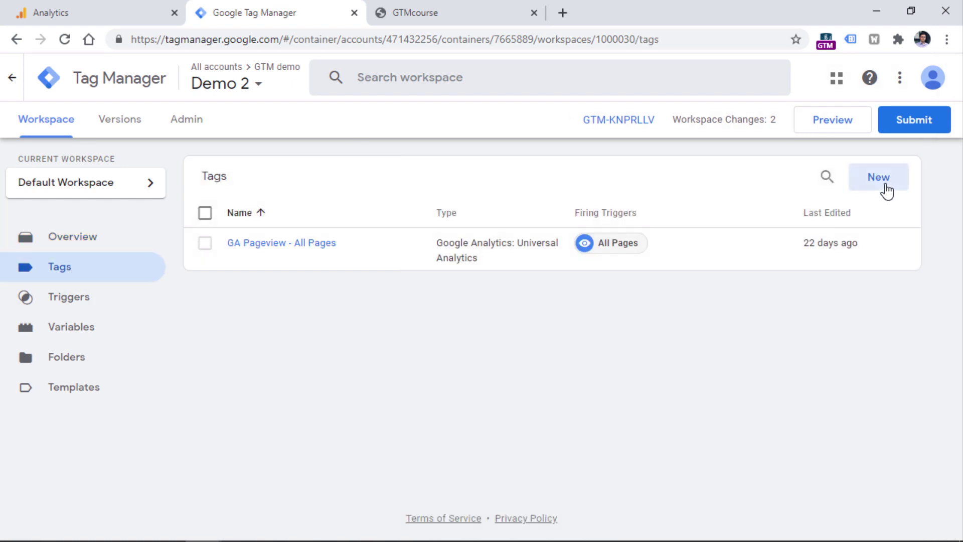
{"action": "left_click", "coordinate": [887, 184]}
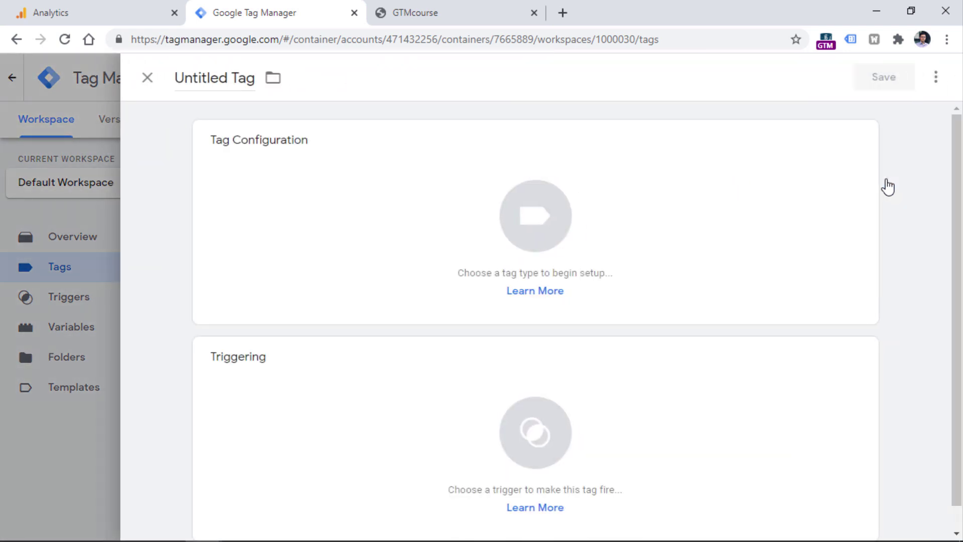
Step: Make it a Google Analytics: GA4 Configuration tag with the copied Measurement ID pasted in
{"action": "left_click", "coordinate": [318, 221]}
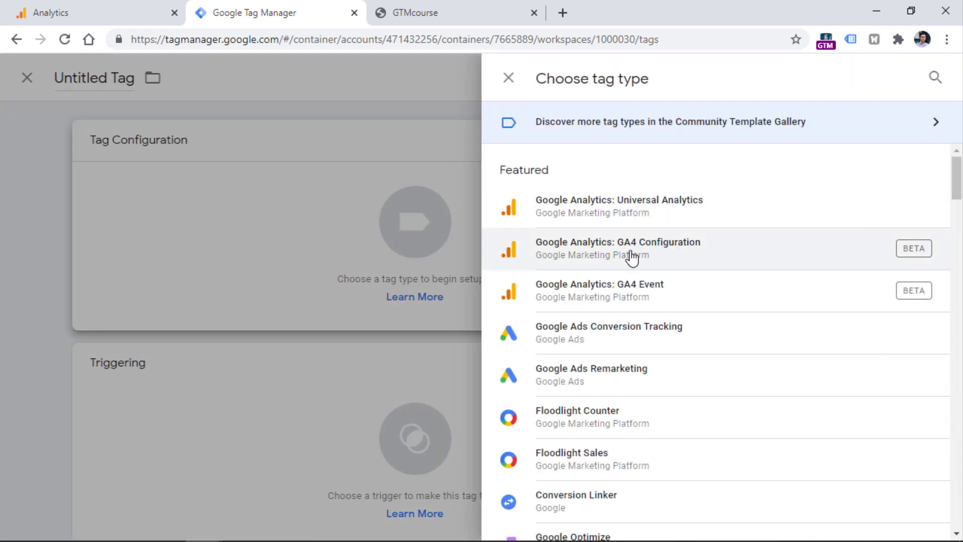
{"action": "left_click", "coordinate": [587, 260]}
{"action": "left_click", "coordinate": [304, 304]}
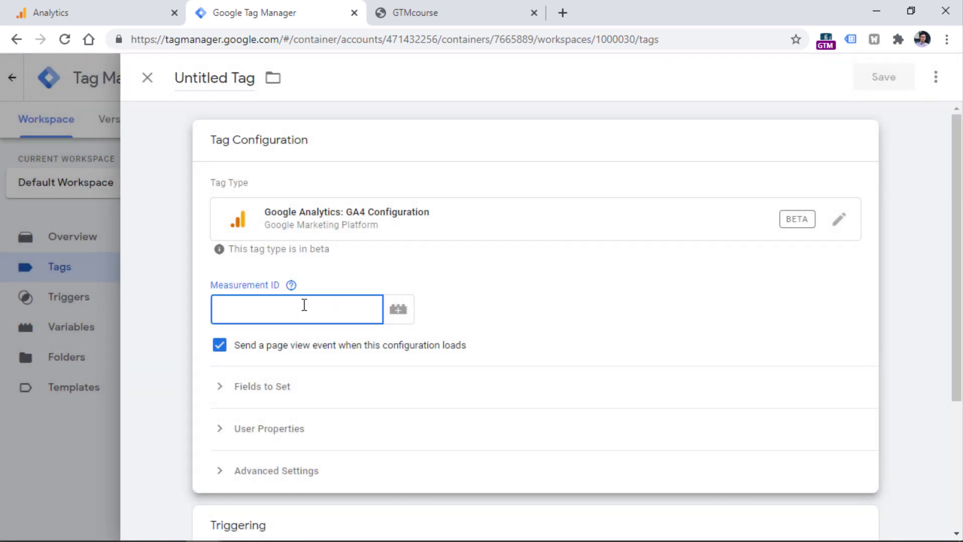
{"action": "key", "text": "ctrl+v"}
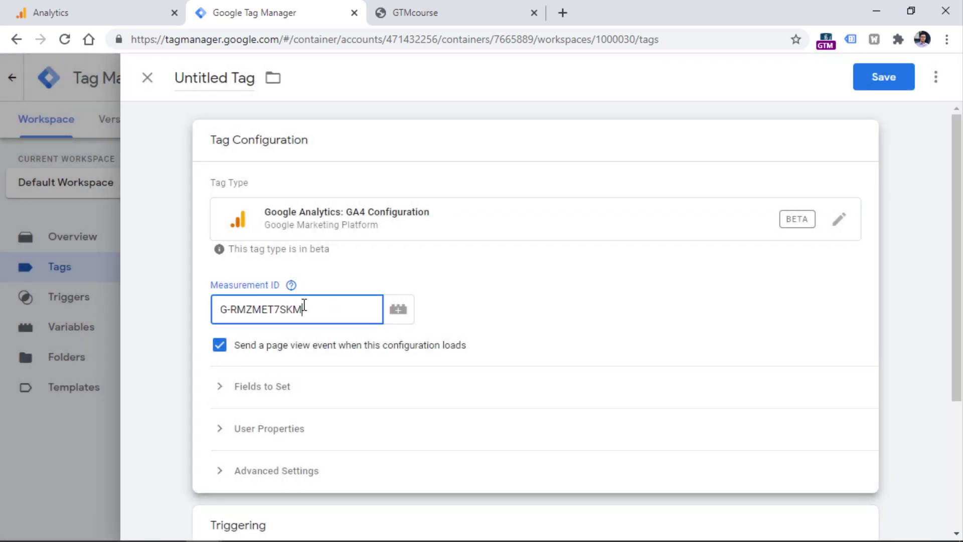
{"action": "left_click", "coordinate": [386, 249]}
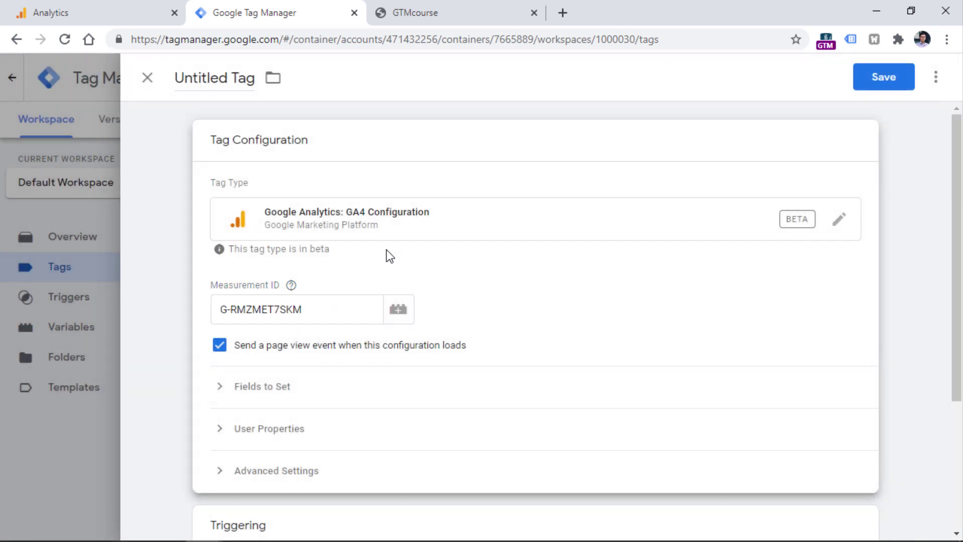
{"action": "scroll", "coordinate": [350, 279], "scroll_direction": "down", "scroll_amount": 4}
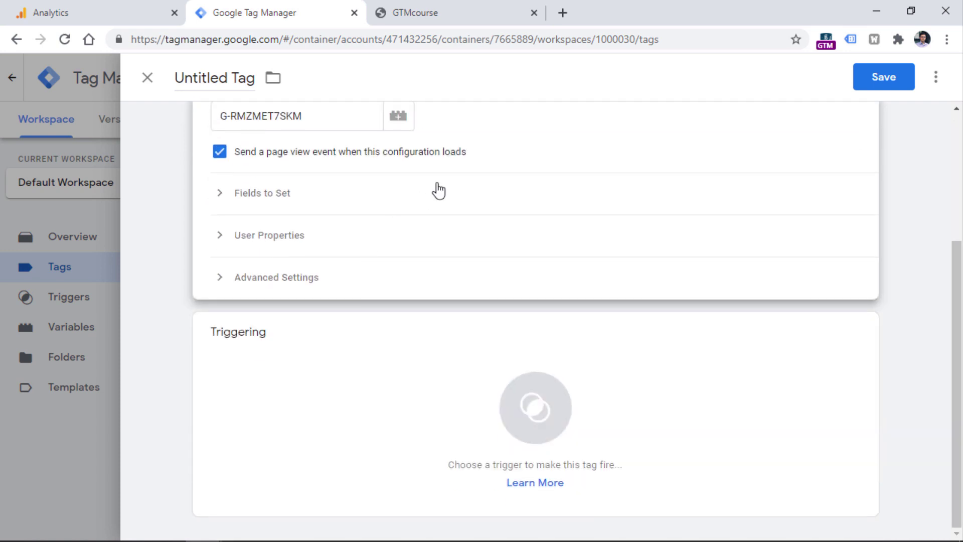
Step: Set the tag to fire on All Pages, name it 'GA4 Configuration - G-RMZMET7SKM' and save
{"action": "left_click", "coordinate": [296, 382]}
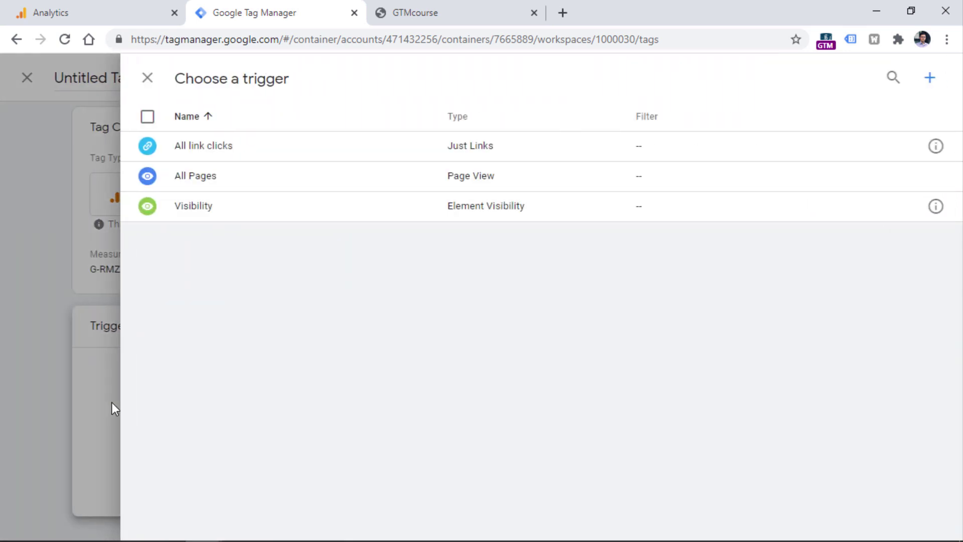
{"action": "left_click", "coordinate": [212, 177]}
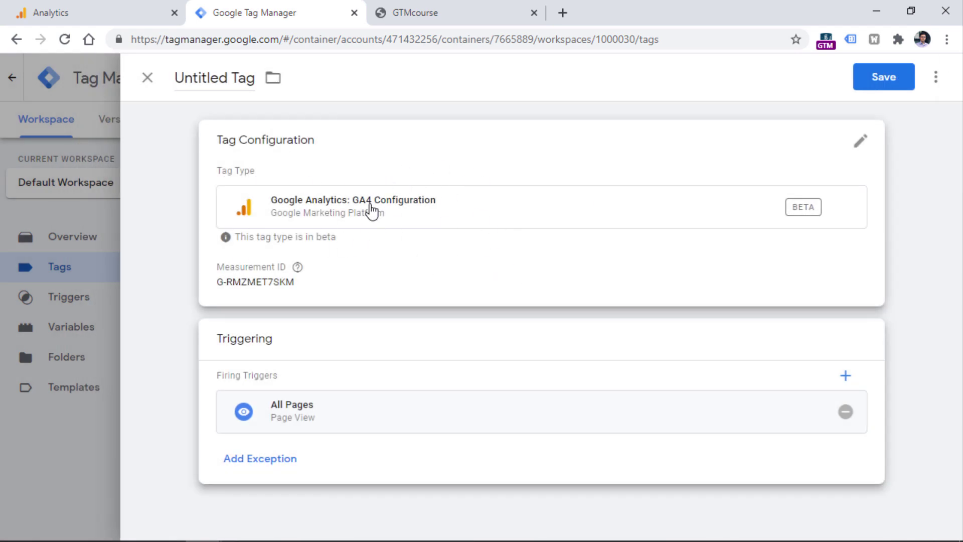
{"action": "left_click", "coordinate": [449, 106]}
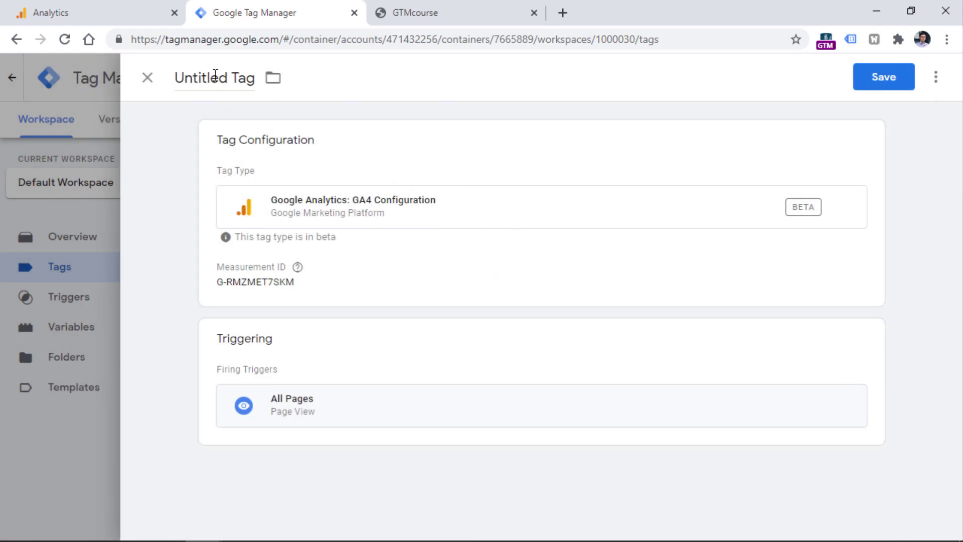
{"action": "left_click", "coordinate": [215, 75]}
{"action": "type", "text": "GA4 Configuration - G-RMZMET7SKM"}
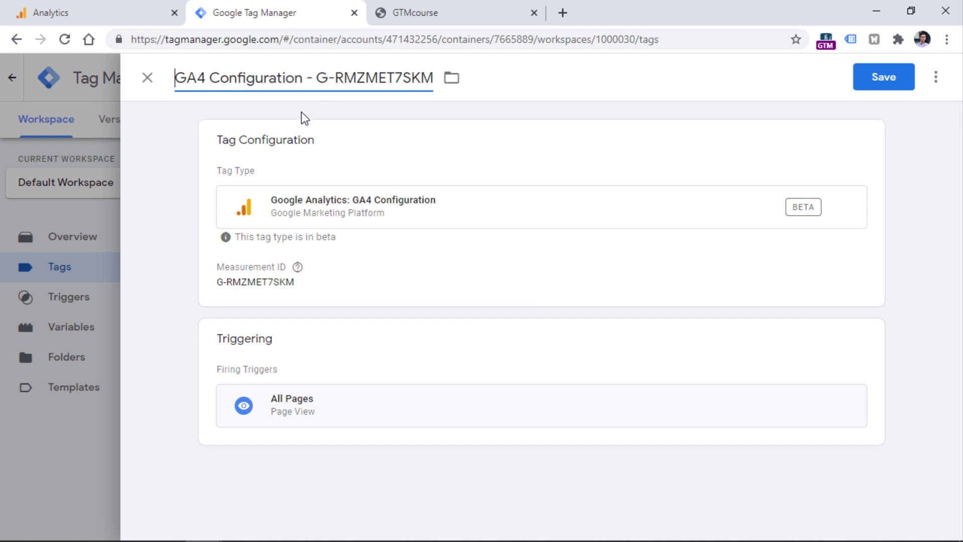
{"action": "left_click", "coordinate": [886, 79]}
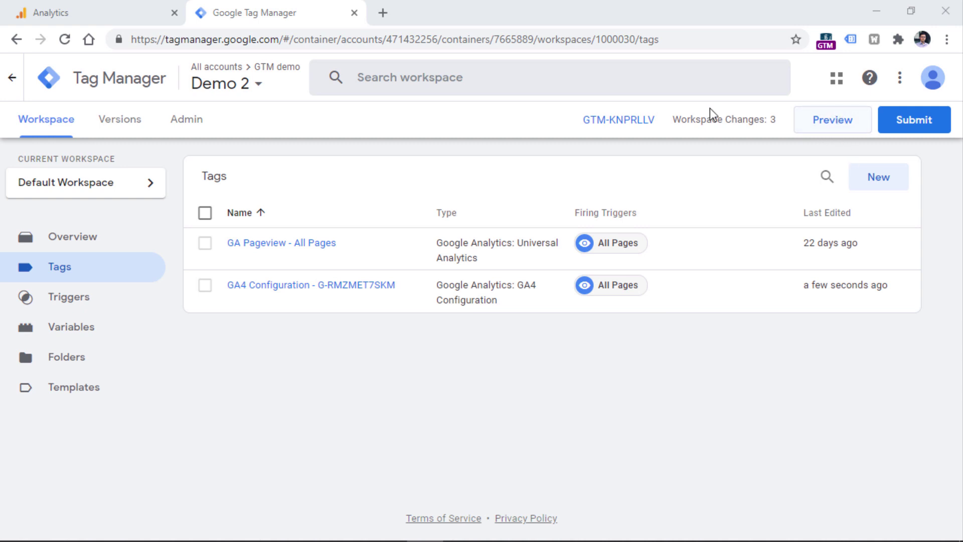
Step: Launch Preview and start Tag Assistant debugging on gtmcourse.myshopify.com
{"action": "left_click", "coordinate": [835, 128]}
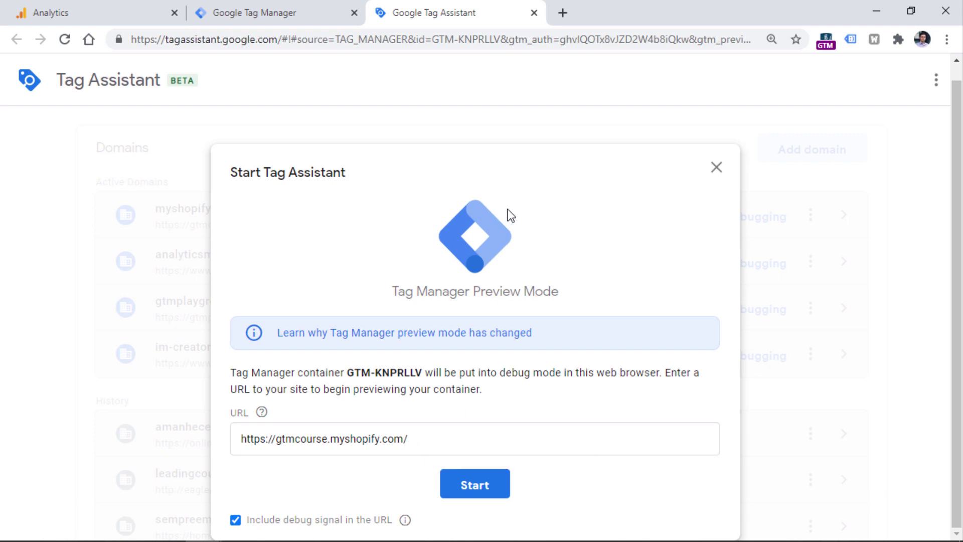
{"action": "left_click", "coordinate": [475, 498]}
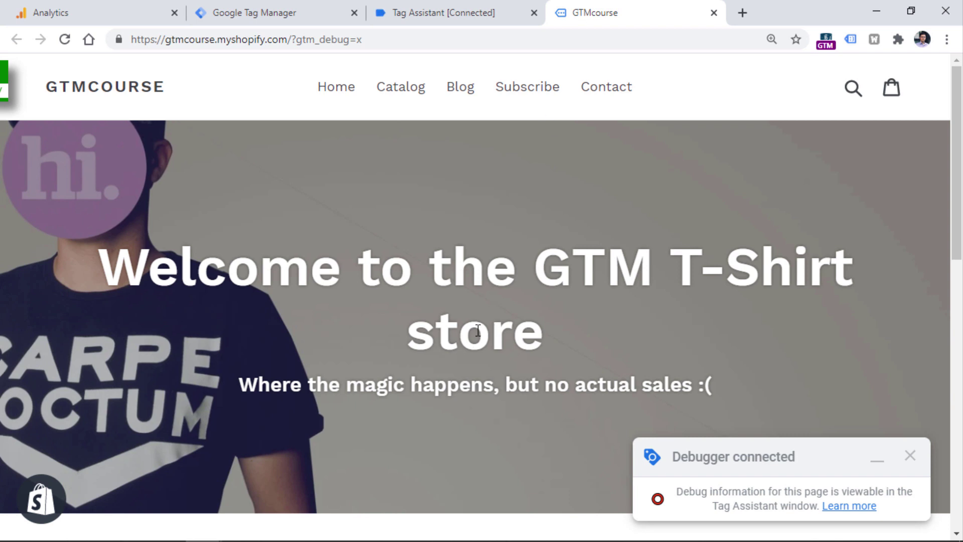
Step: Check Tags Fired in Tag Assistant: GA Pageview - All Pages and GA4 Configuration fired once each
{"action": "left_click", "coordinate": [456, 12]}
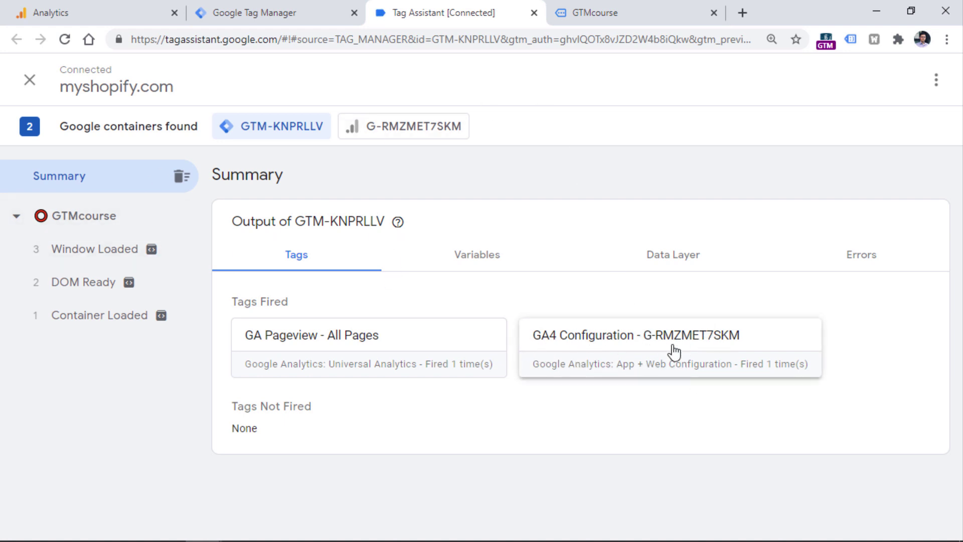
{"action": "left_click_drag", "start_coordinate": [232, 299], "coordinate": [301, 304]}
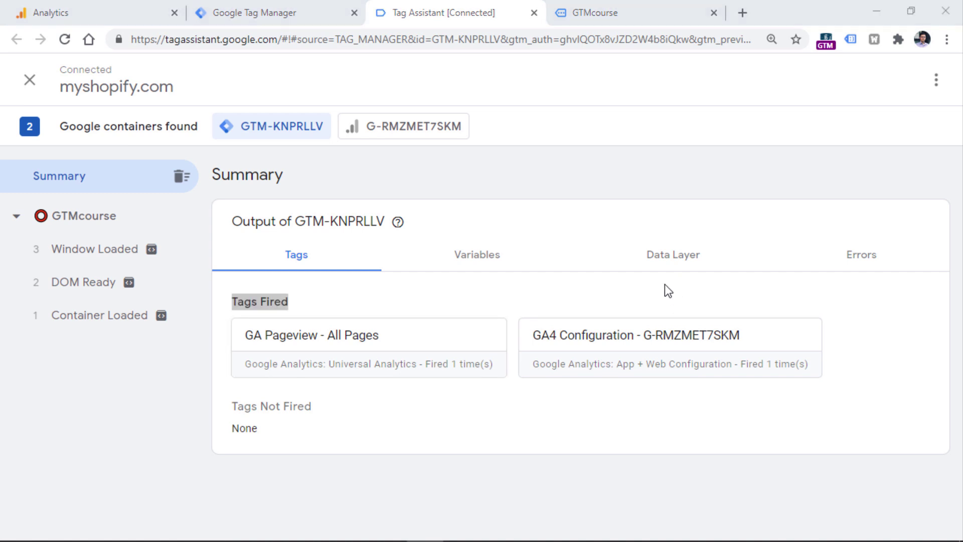
Step: Return to Google Analytics and open DebugView from the expanded left navigation
{"action": "left_click", "coordinate": [111, 12]}
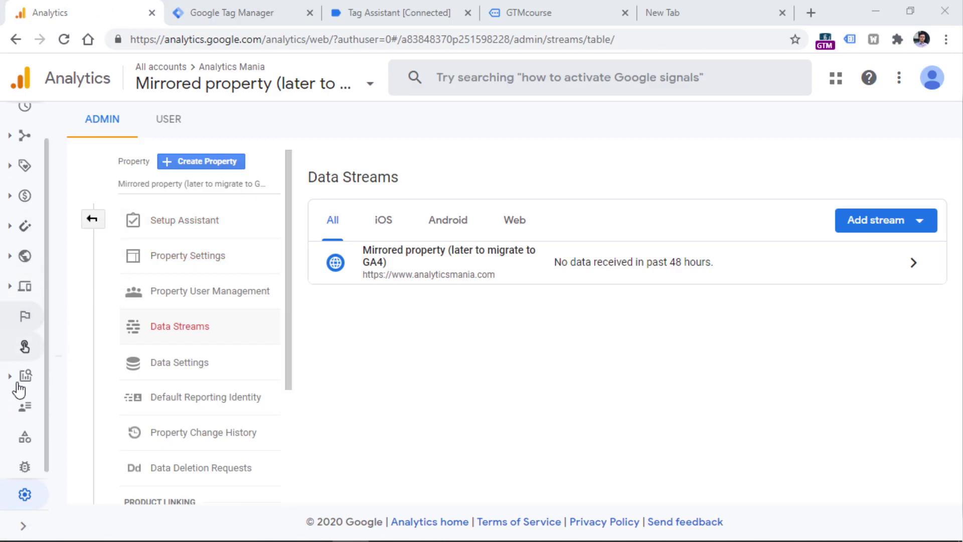
{"action": "left_click", "coordinate": [25, 521]}
{"action": "scroll", "coordinate": [75, 327], "scroll_direction": "down", "scroll_amount": 3}
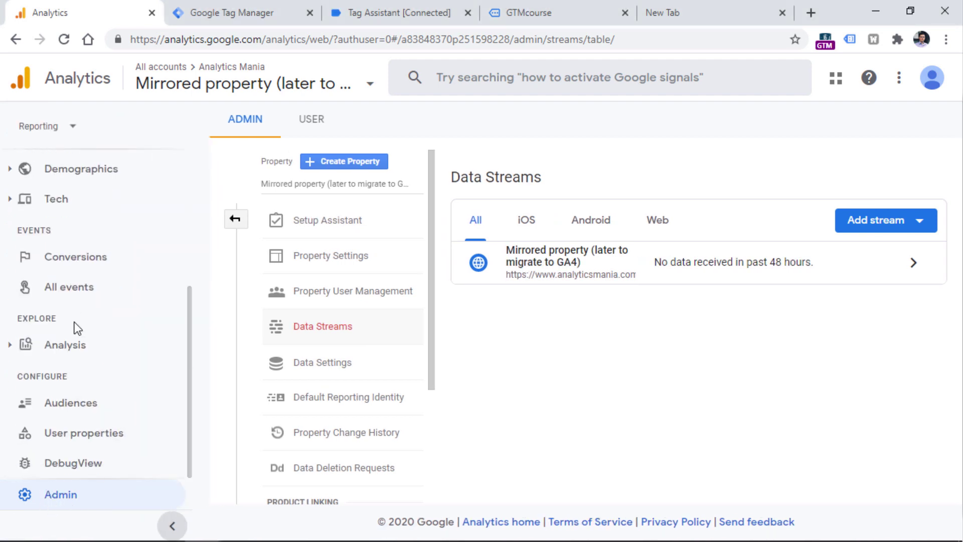
{"action": "left_click", "coordinate": [74, 469]}
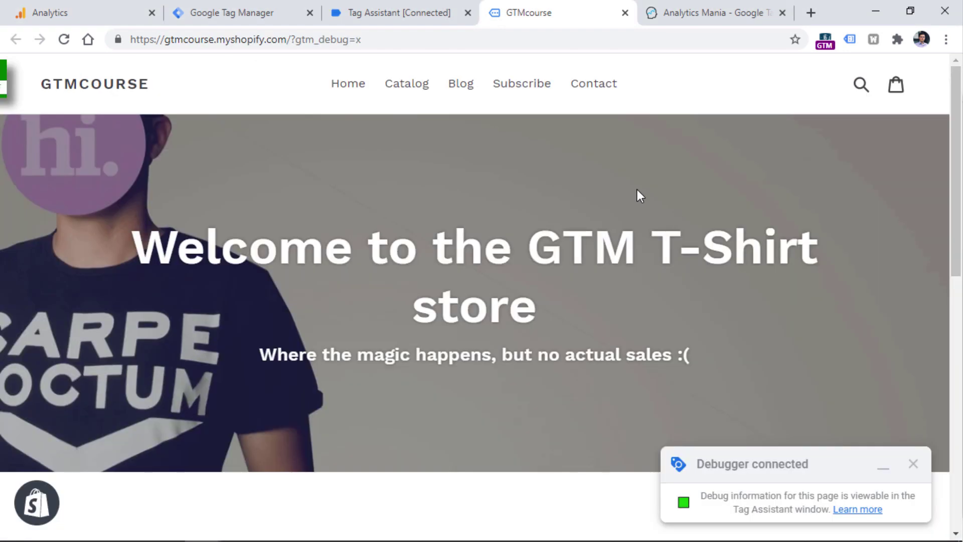
Step: Recheck the Tag Assistant session, then view session_start and page_view events in GA4 DebugView
{"action": "left_click", "coordinate": [400, 10]}
{"action": "left_click", "coordinate": [477, 377]}
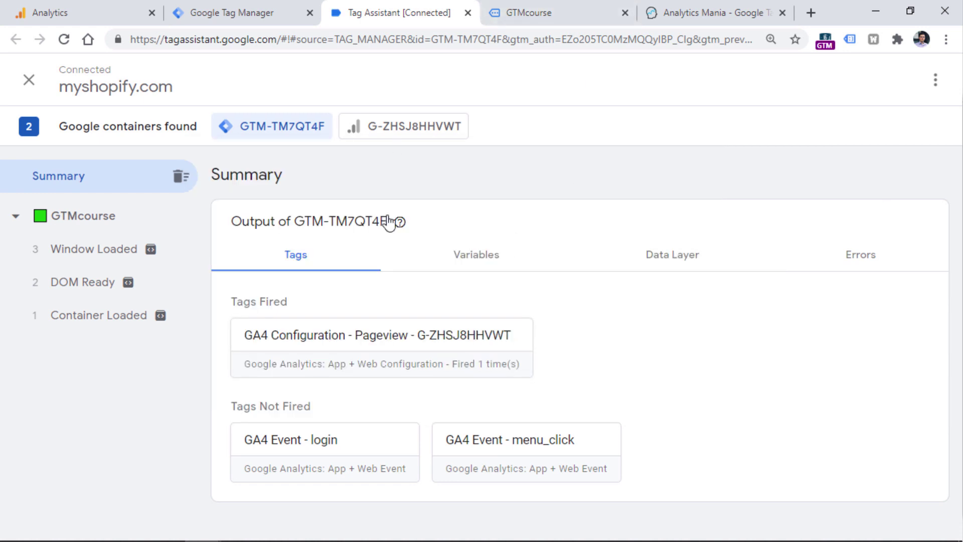
{"action": "left_click", "coordinate": [557, 14]}
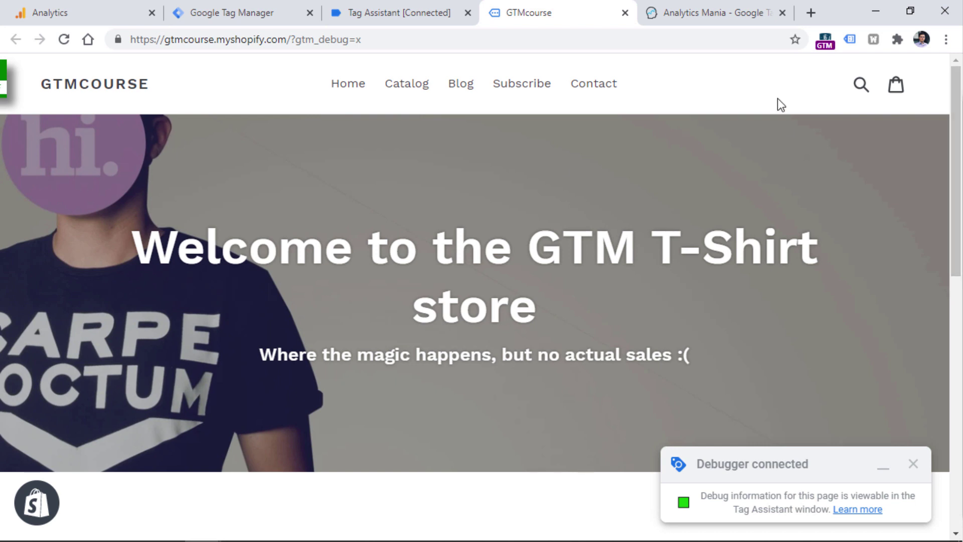
{"action": "left_click", "coordinate": [897, 40]}
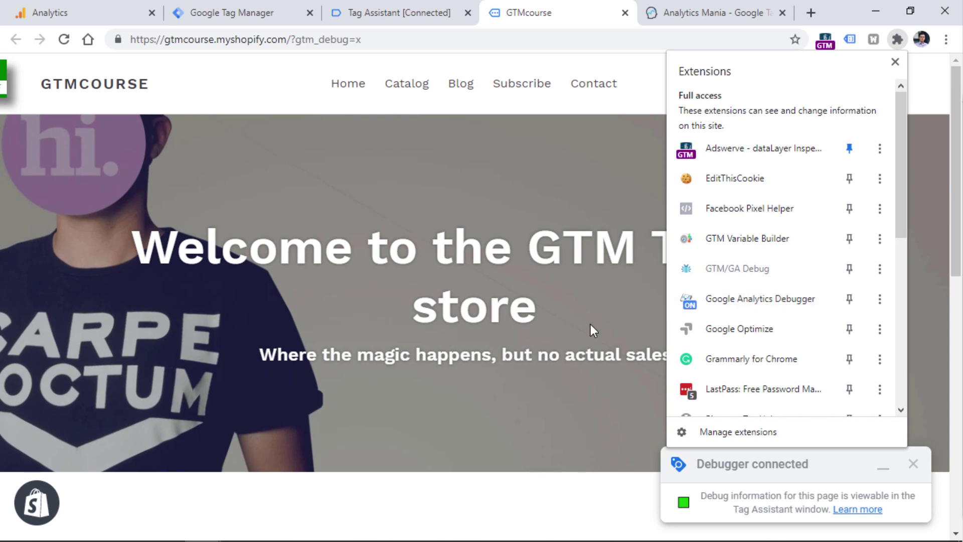
{"action": "left_click", "coordinate": [92, 10]}
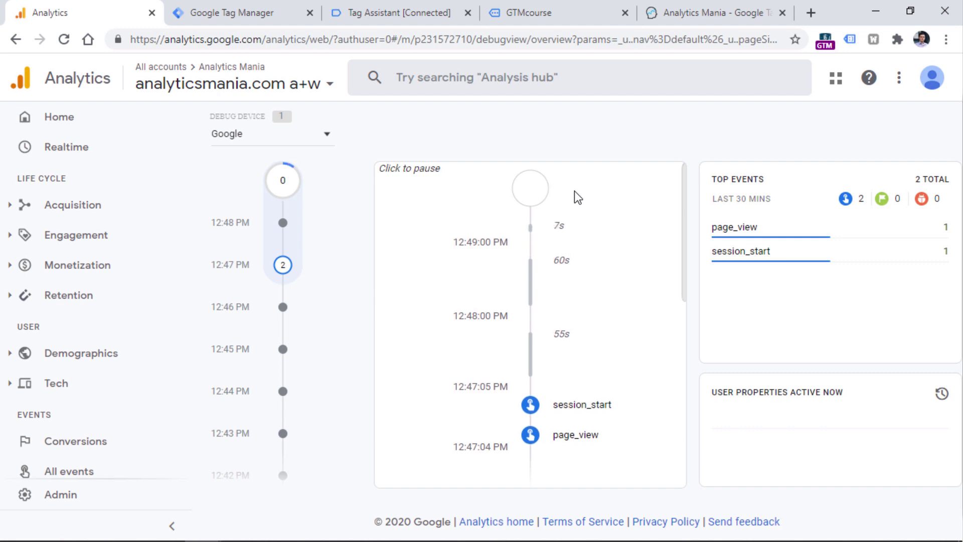
Step: Move from the Tag Assistant summary to Analytics DebugView to see scroll, page_view and user_engagement events
{"action": "left_click", "coordinate": [398, 12]}
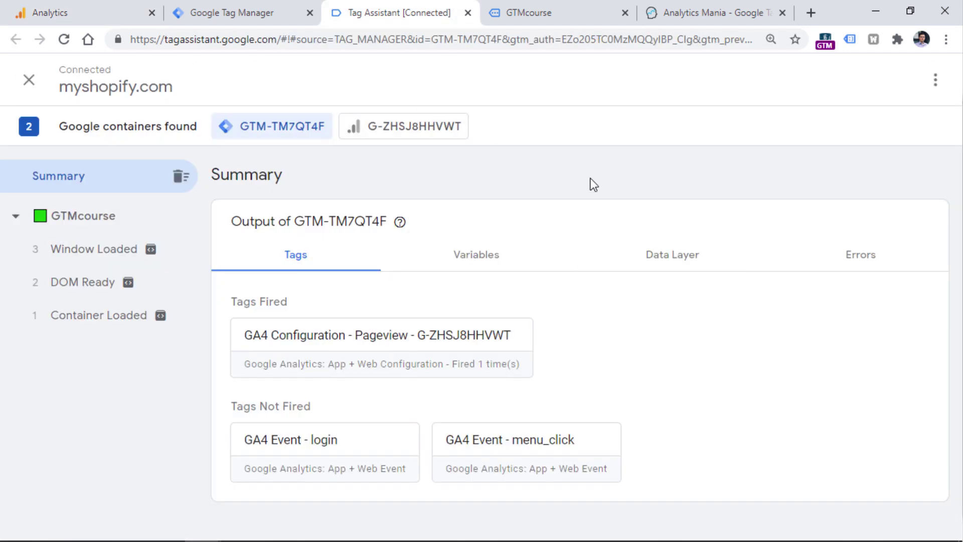
{"action": "left_click", "coordinate": [125, 11]}
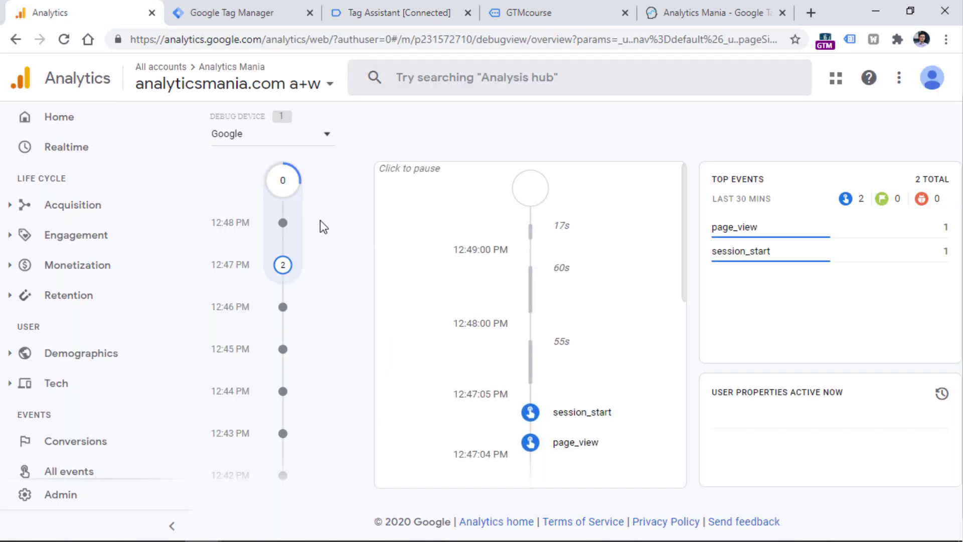
{"action": "scroll", "coordinate": [135, 426], "scroll_direction": "down", "scroll_amount": 4}
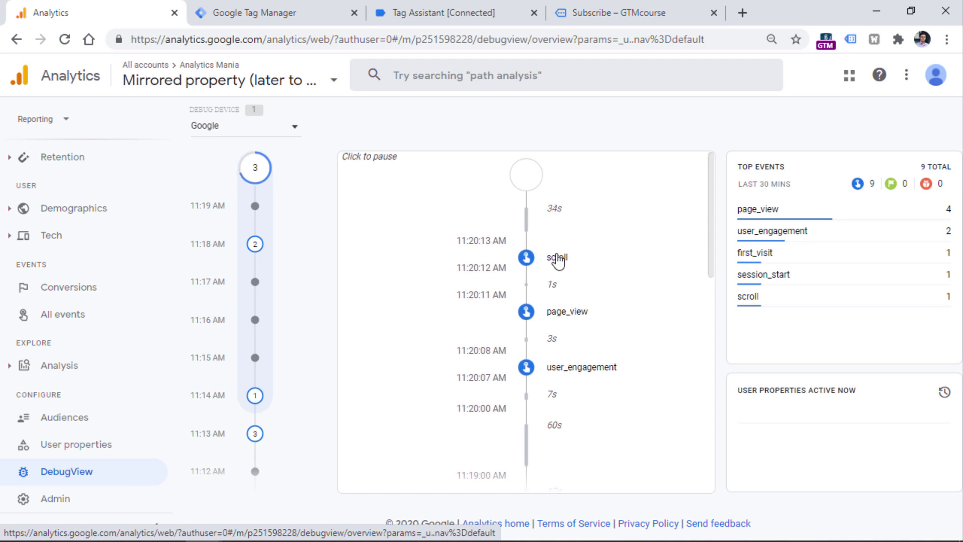
Step: Open the page_view event in DebugView and check its ga_session_id and page_location values
{"action": "left_click", "coordinate": [566, 313]}
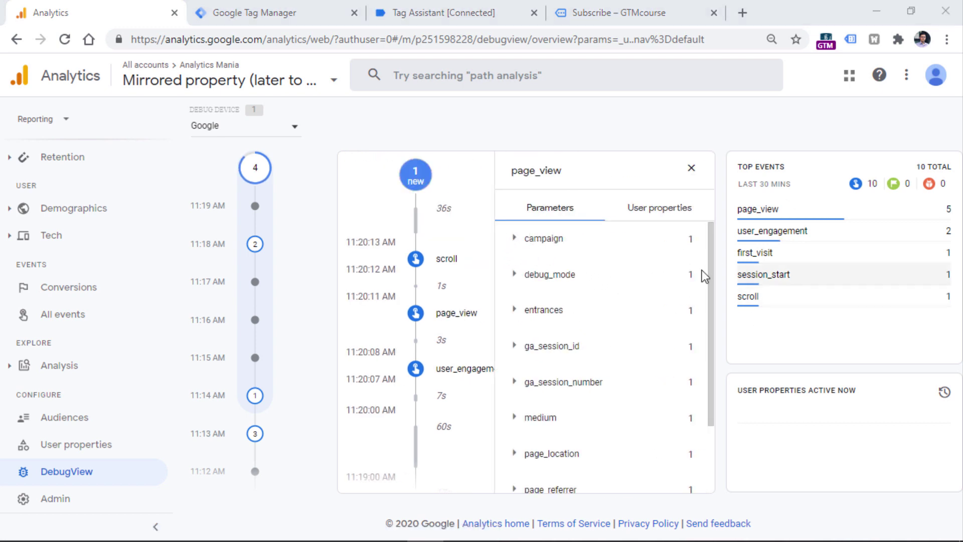
{"action": "left_click_drag", "start_coordinate": [710, 273], "coordinate": [706, 335]}
{"action": "left_click", "coordinate": [517, 301]}
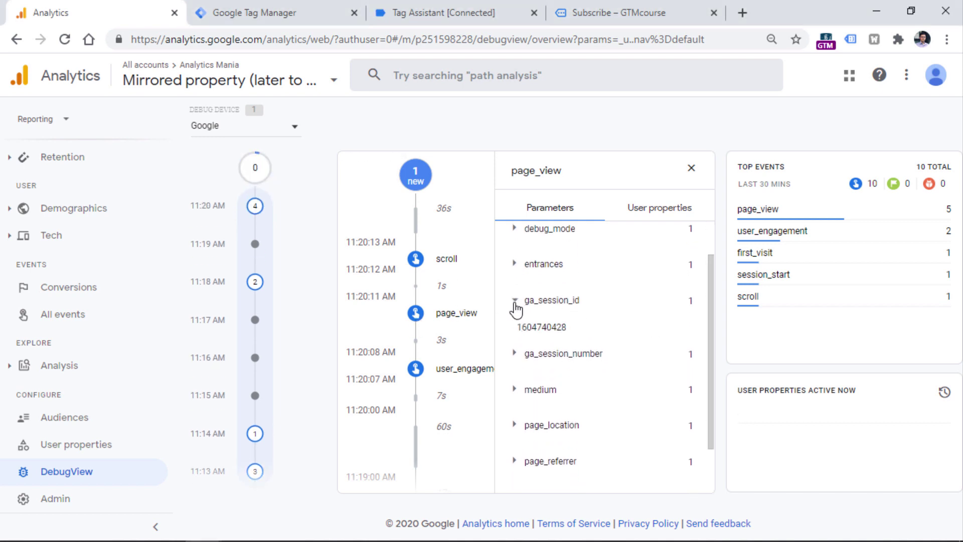
{"action": "left_click", "coordinate": [516, 301]}
{"action": "left_click", "coordinate": [513, 411]}
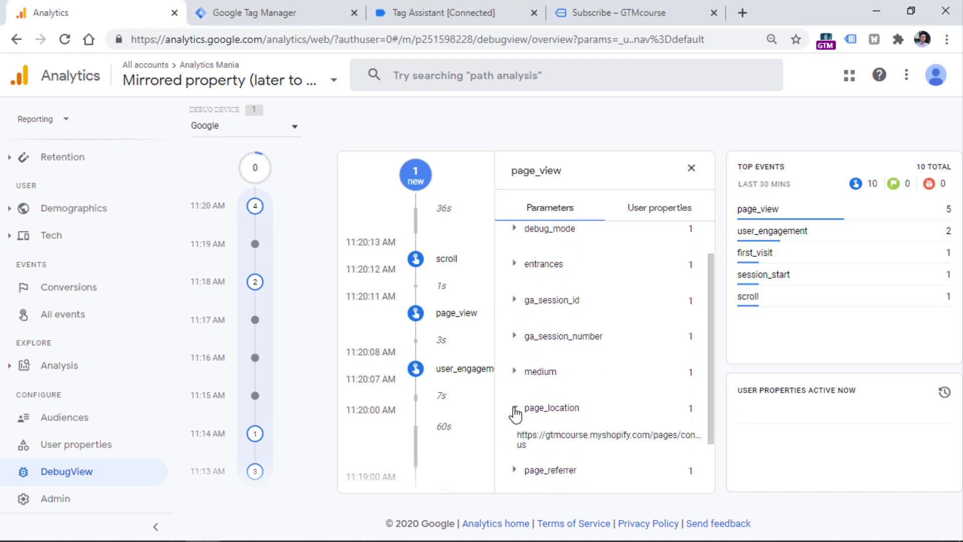
{"action": "left_click", "coordinate": [512, 407]}
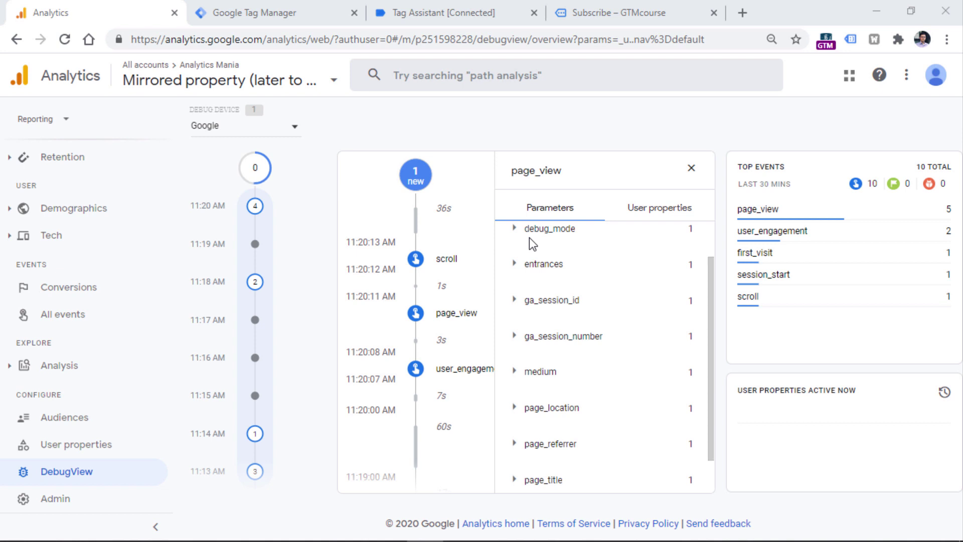
{"action": "scroll", "coordinate": [90, 273], "scroll_direction": "up", "scroll_amount": 3}
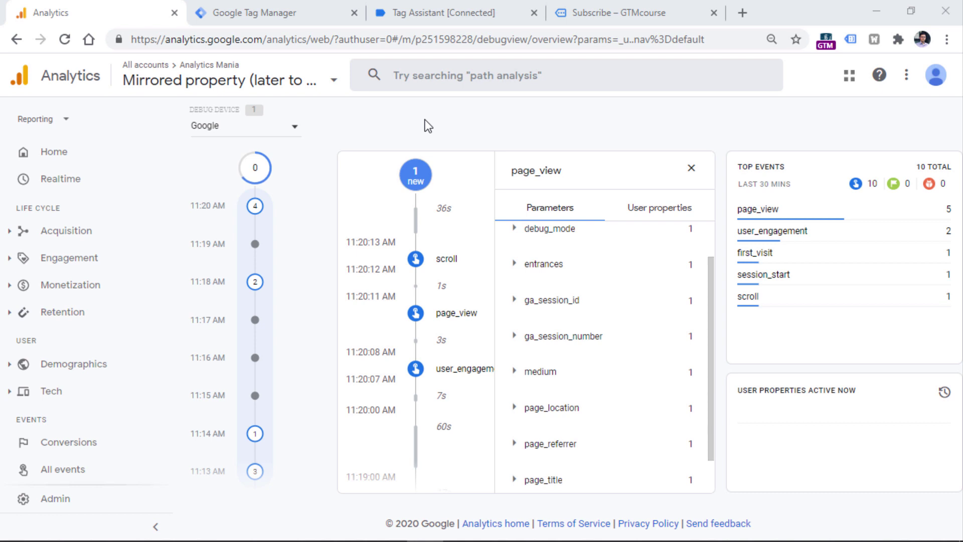
Step: Submit the workspace as version 'Installed GA4' for Publish to Live, then return to Analytics Realtime
{"action": "left_click", "coordinate": [243, 7]}
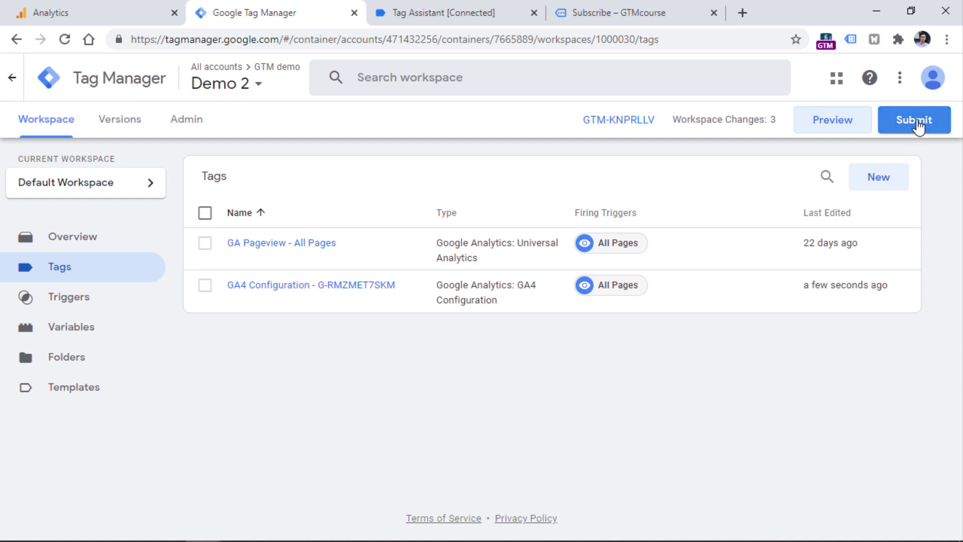
{"action": "left_click", "coordinate": [918, 126]}
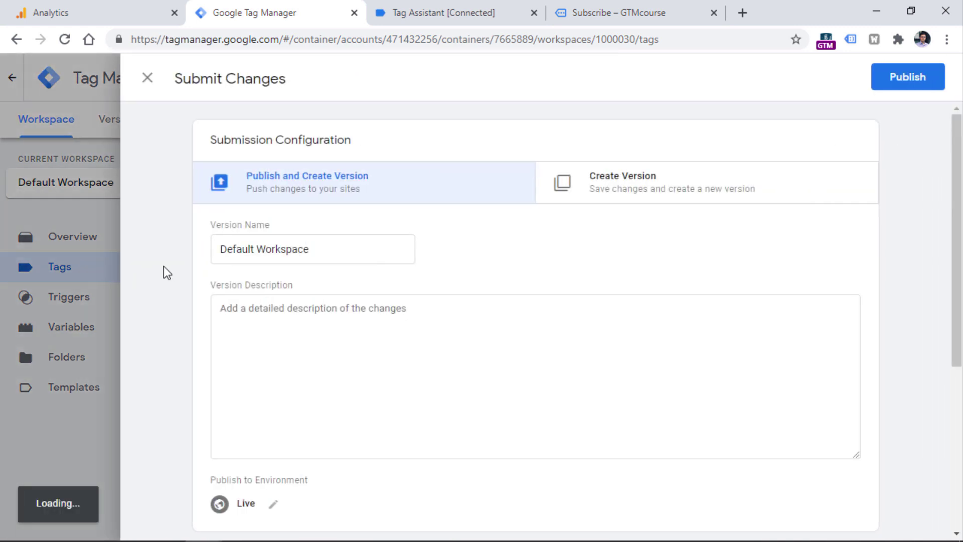
{"action": "left_click_drag", "start_coordinate": [340, 251], "coordinate": [211, 248]}
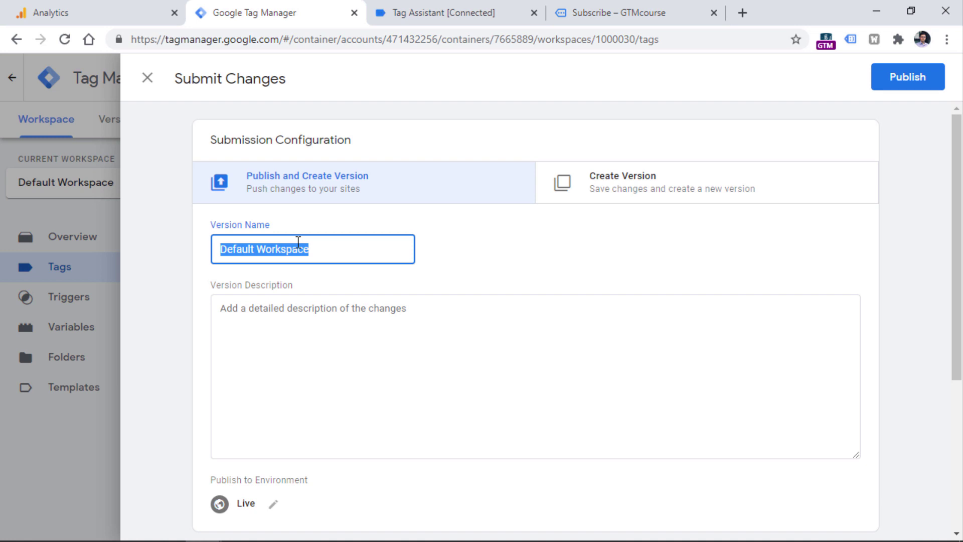
{"action": "type", "text": "Installed GA4"}
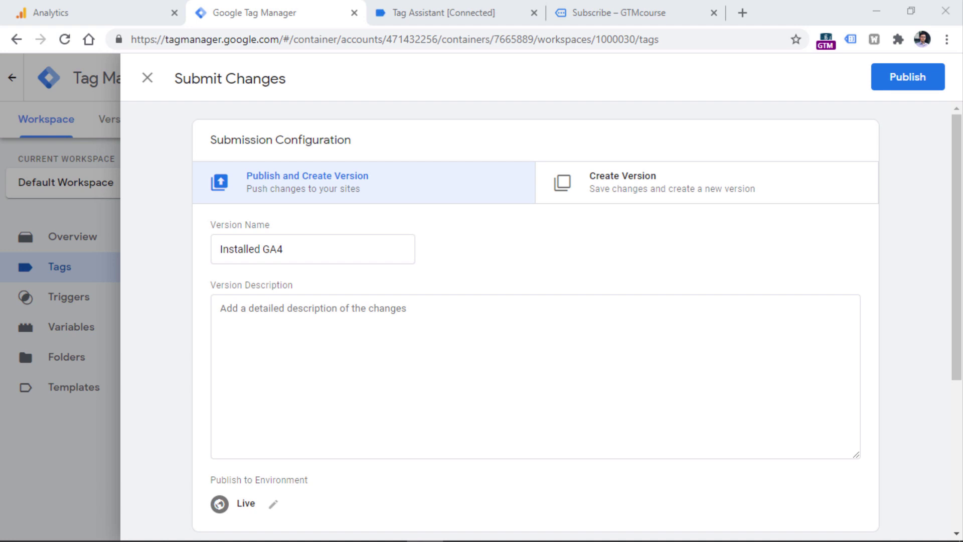
{"action": "key", "text": "ctrl+1"}
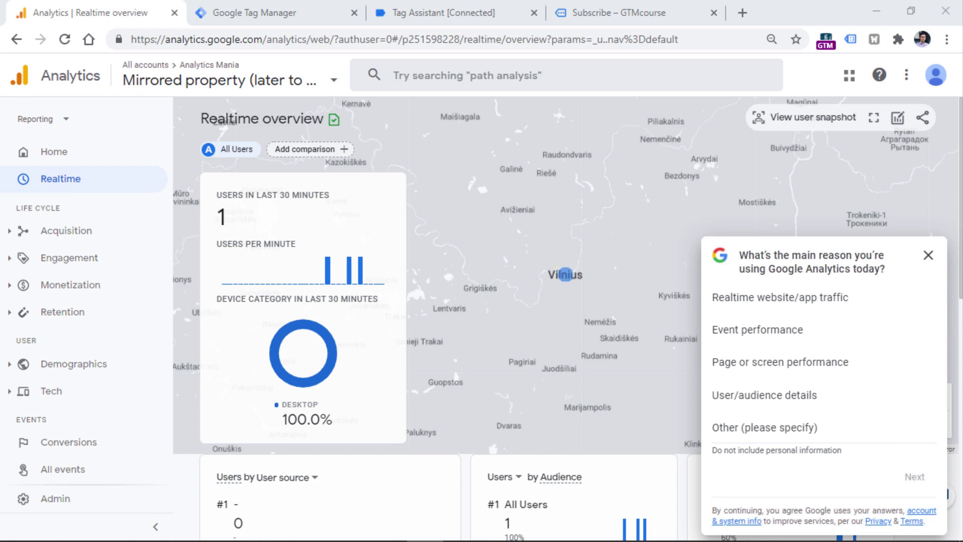
Step: Open Events > All events to list counts for click, first_visit, page_view, scroll and session_start
{"action": "scroll", "coordinate": [56, 336], "scroll_direction": "down", "scroll_amount": 3}
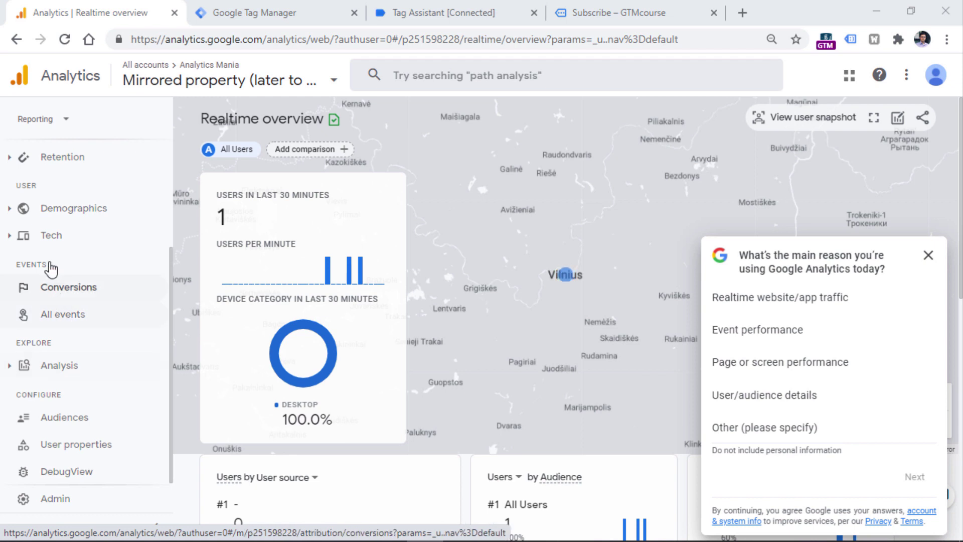
{"action": "left_click", "coordinate": [64, 316]}
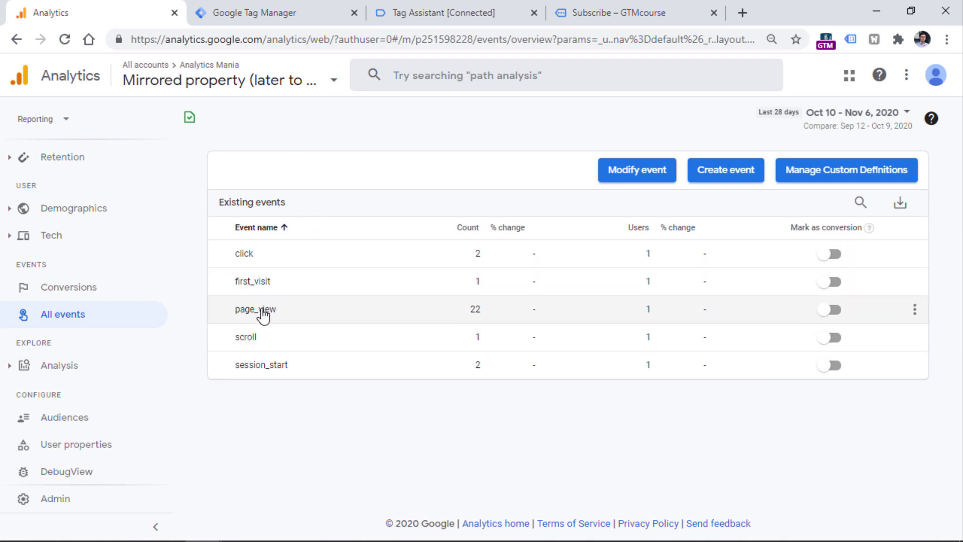
Step: Open the page_view event report, showing 22 events from 1 user
{"action": "left_click", "coordinate": [256, 310]}
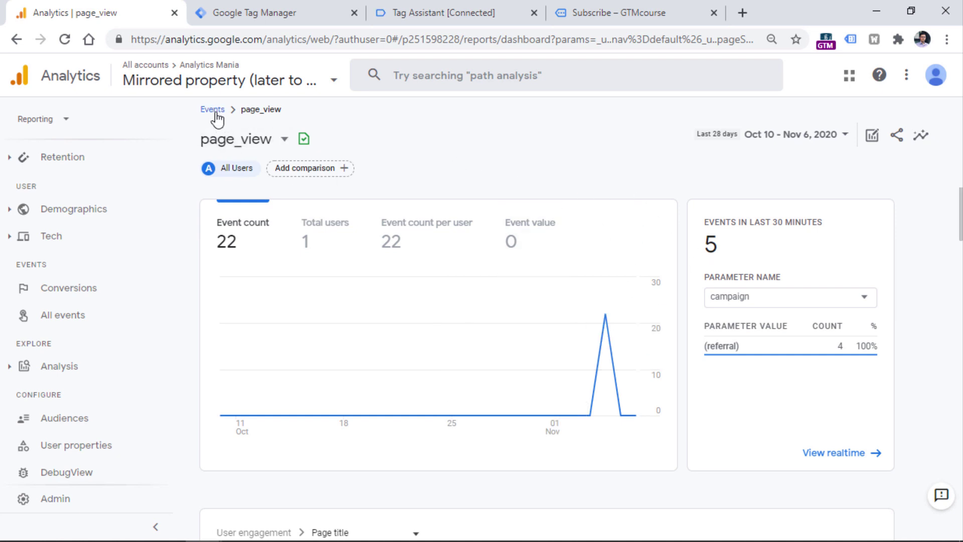
{"action": "left_click_drag", "start_coordinate": [240, 109], "coordinate": [283, 108]}
{"action": "left_click", "coordinate": [299, 119]}
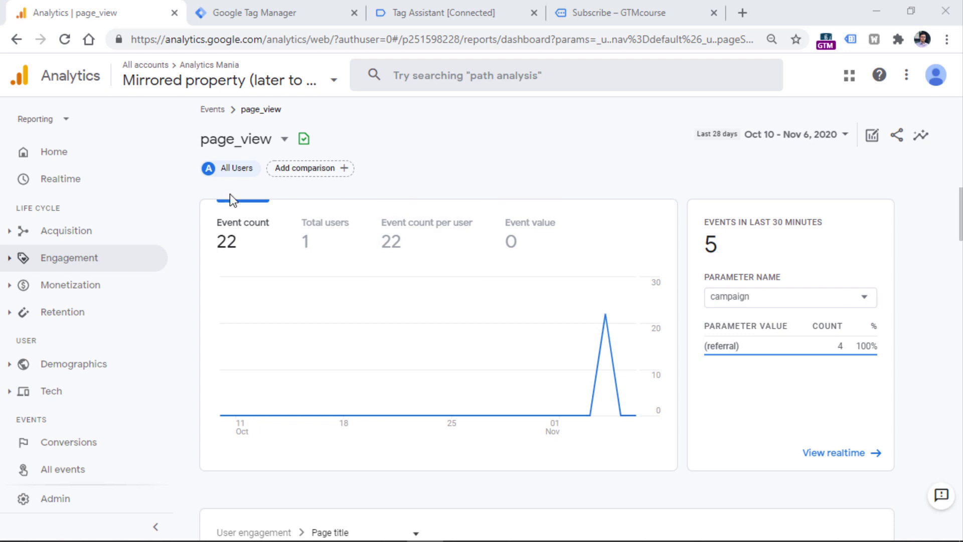
Step: Expand Engagement and review the Pages and screens report
{"action": "left_click", "coordinate": [15, 259]}
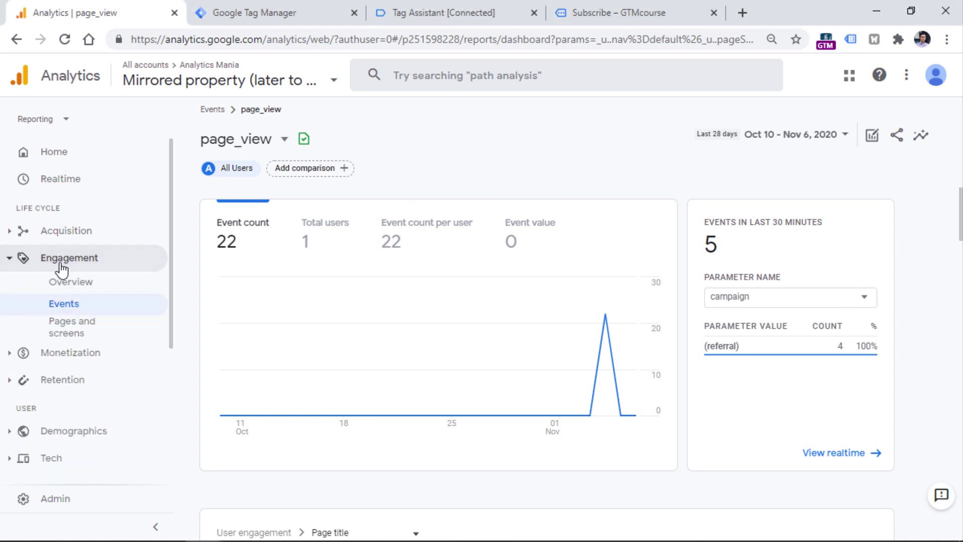
{"action": "left_click", "coordinate": [83, 332]}
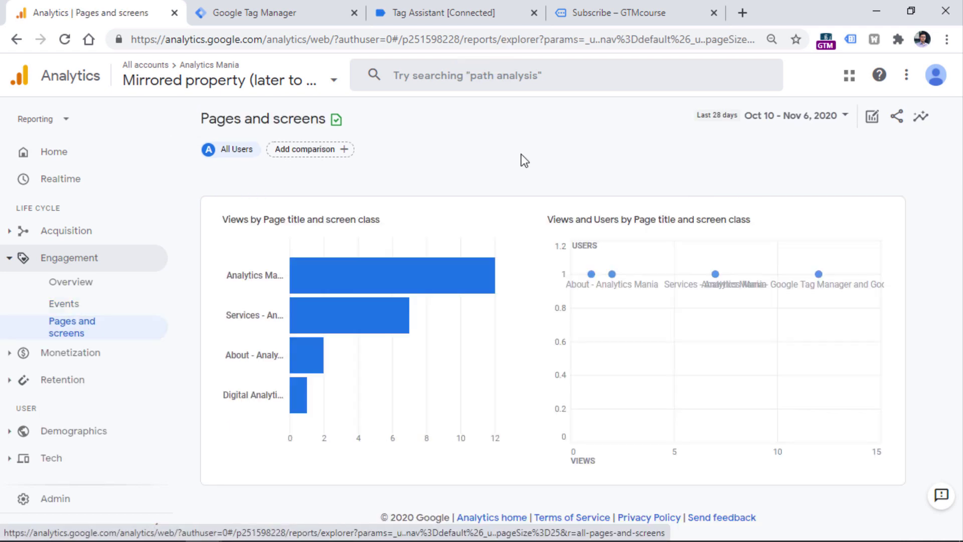
{"action": "scroll", "coordinate": [380, 336], "scroll_direction": "down", "scroll_amount": 5}
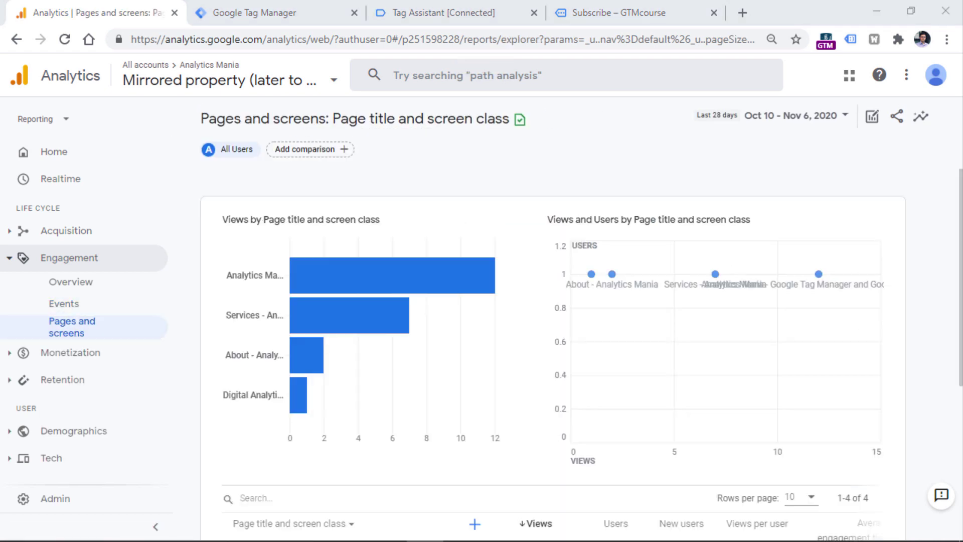
Step: Review the Events report table, where page_view leads with 22 of 47 events
{"action": "left_click", "coordinate": [67, 306]}
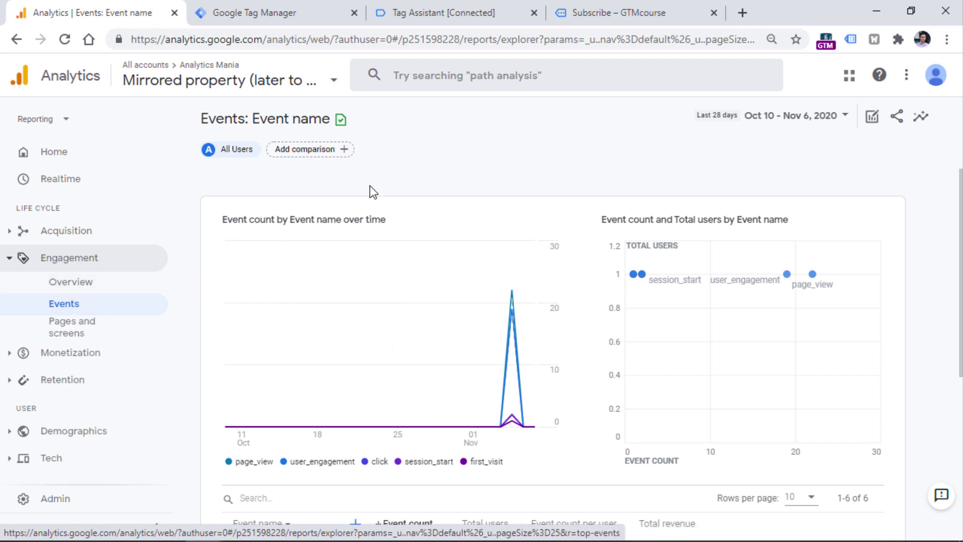
{"action": "scroll", "coordinate": [378, 187], "scroll_direction": "down", "scroll_amount": 5}
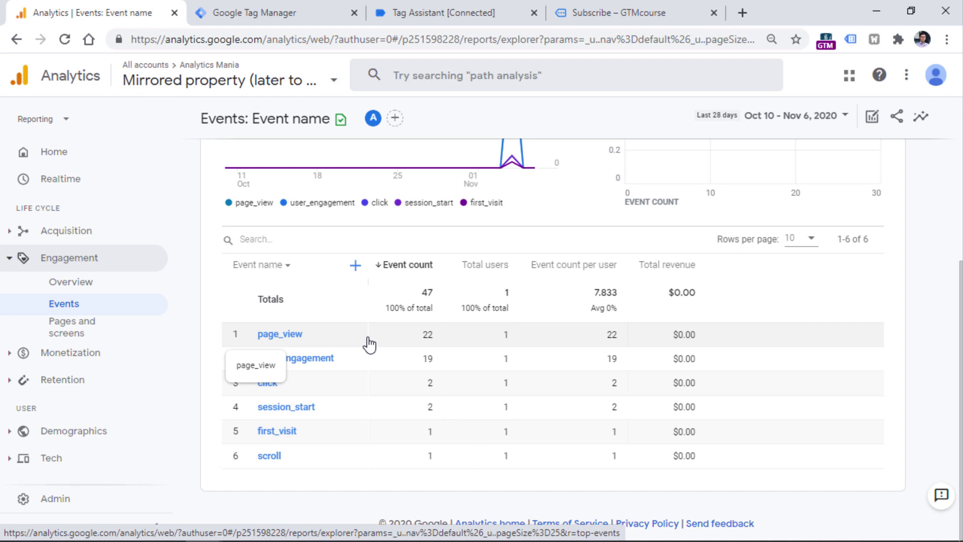
{"action": "scroll", "coordinate": [65, 211], "scroll_direction": "down", "scroll_amount": 5}
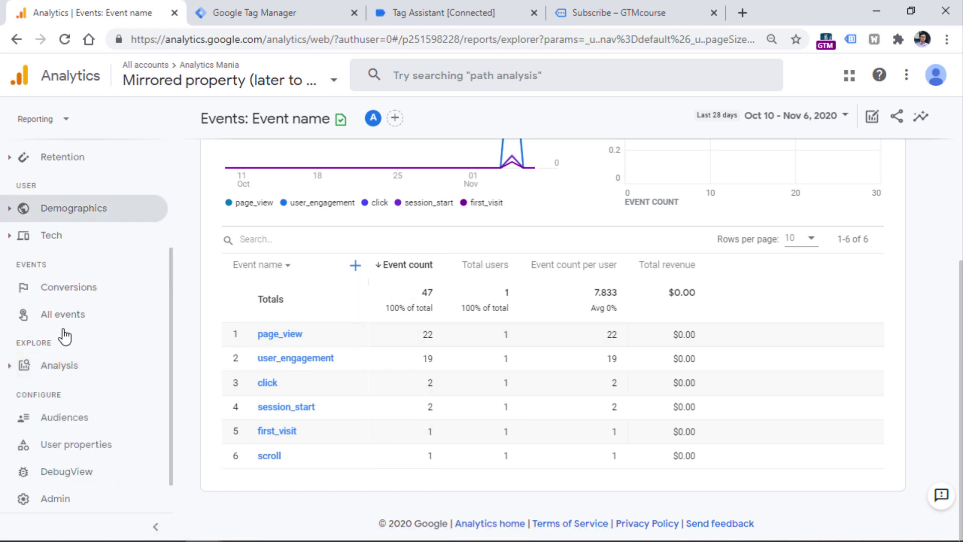
{"action": "left_click", "coordinate": [16, 371]}
Step: Open the Analysis hub with its Blank, Exploration, Funnel and Path analysis templates
{"action": "left_click", "coordinate": [84, 396]}
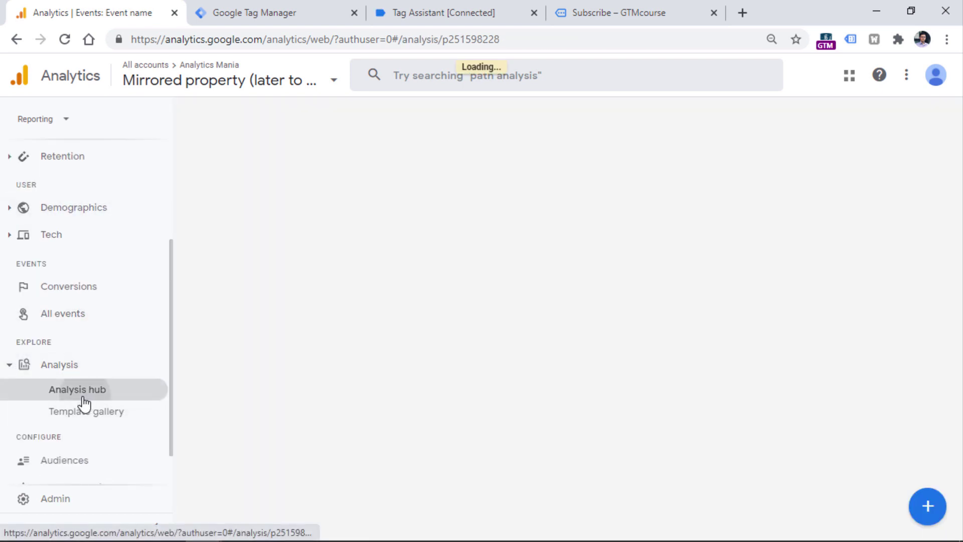